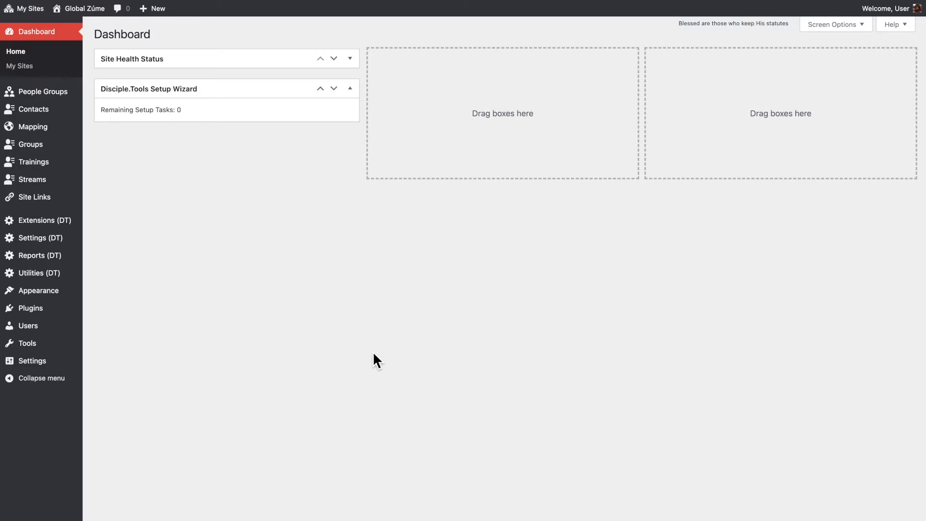
# - Open the Metrics Export extension and review its existing expiring and permanent links
pyautogui.moveTo(73, 226)
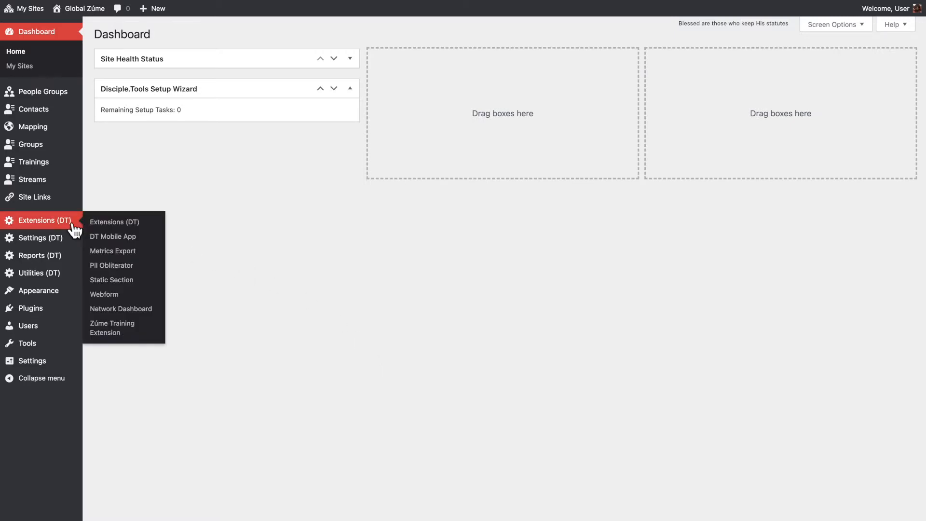
pyautogui.click(110, 251)
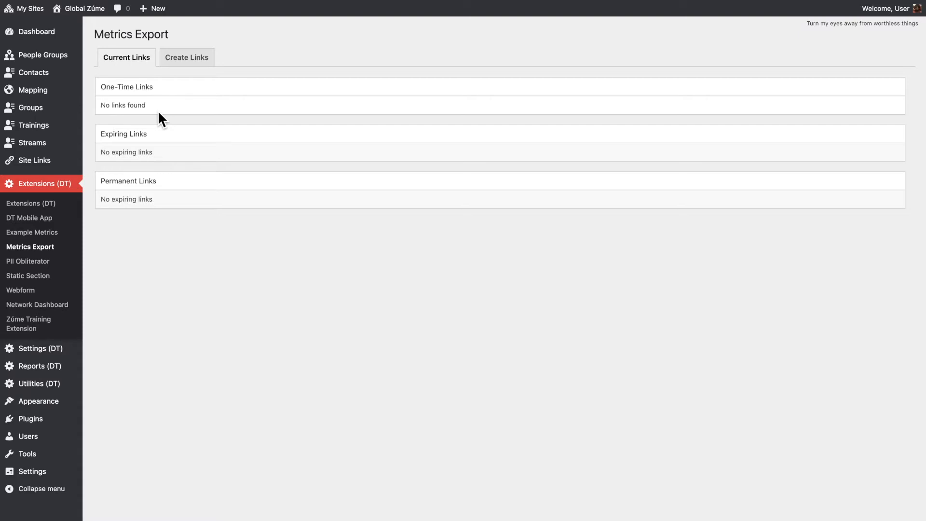
pyautogui.moveTo(154, 152); pyautogui.dragTo(100, 153)
pyautogui.moveTo(155, 200); pyautogui.dragTo(103, 204)
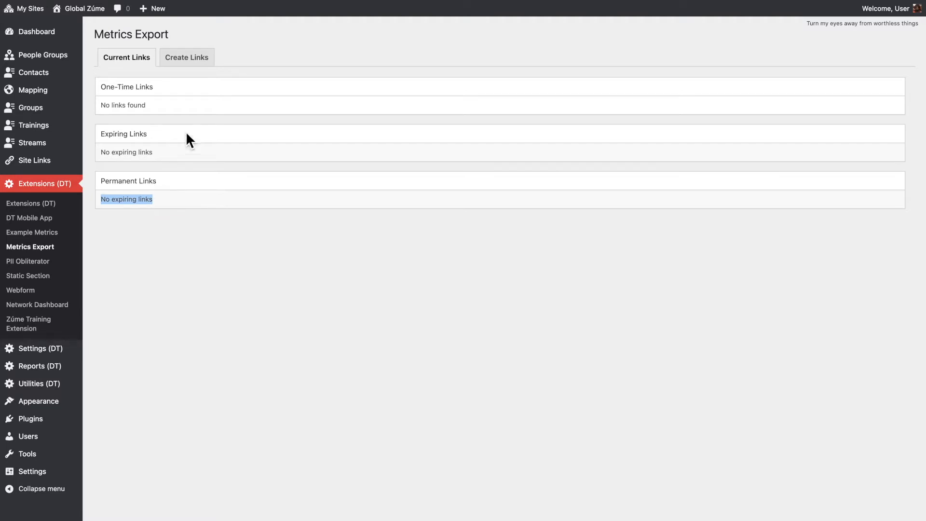
pyautogui.click(204, 112)
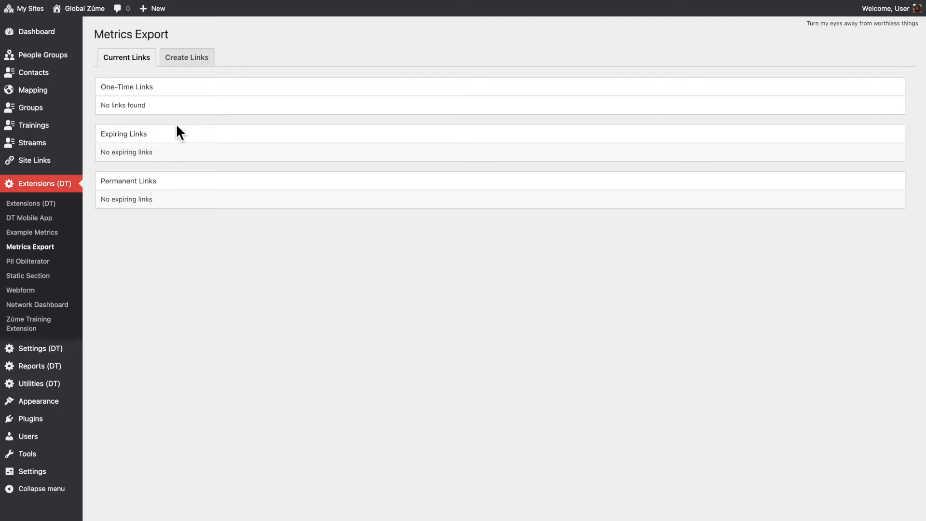
# - Start creating an export link with a new configuration titled "Custom Name For Future Reference"
pyautogui.click(198, 60)
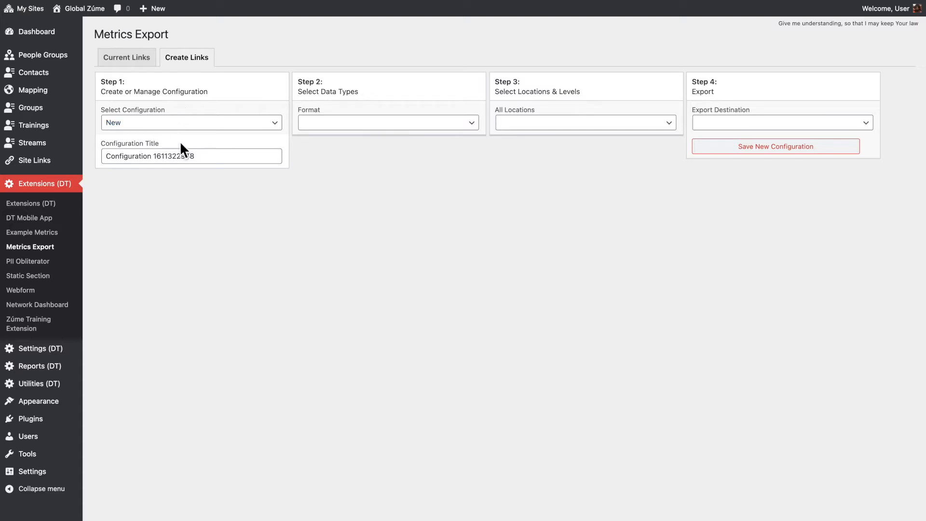
pyautogui.moveTo(208, 157); pyautogui.dragTo(103, 156)
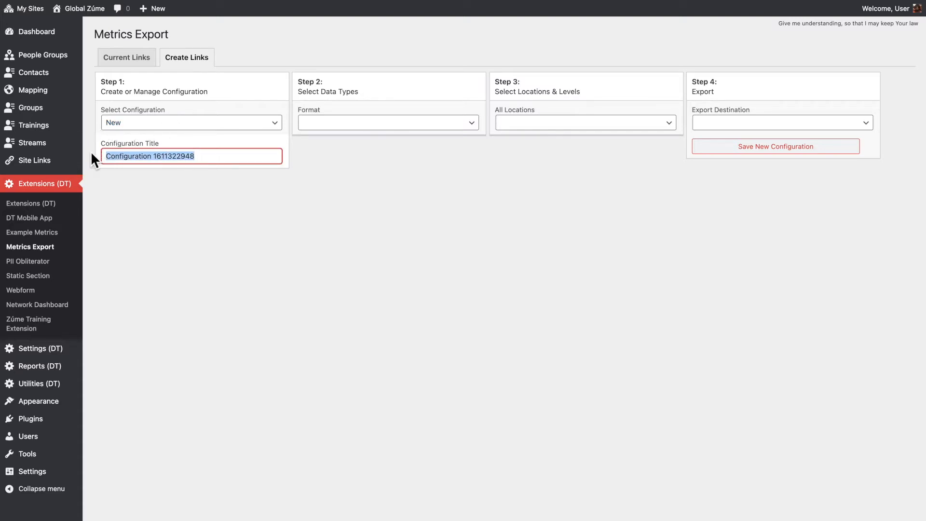
pyautogui.write('Custom N')
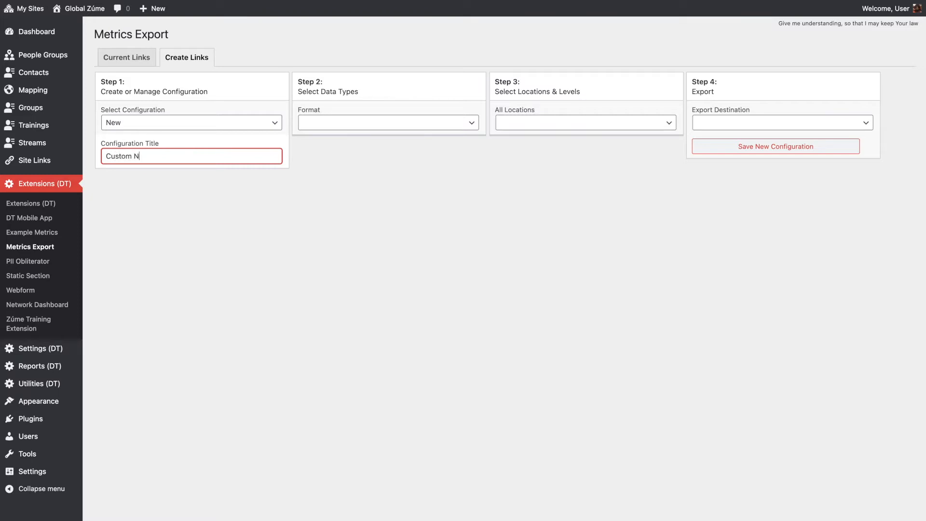
pyautogui.write('ame For Future Reference')
pyautogui.click(149, 126)
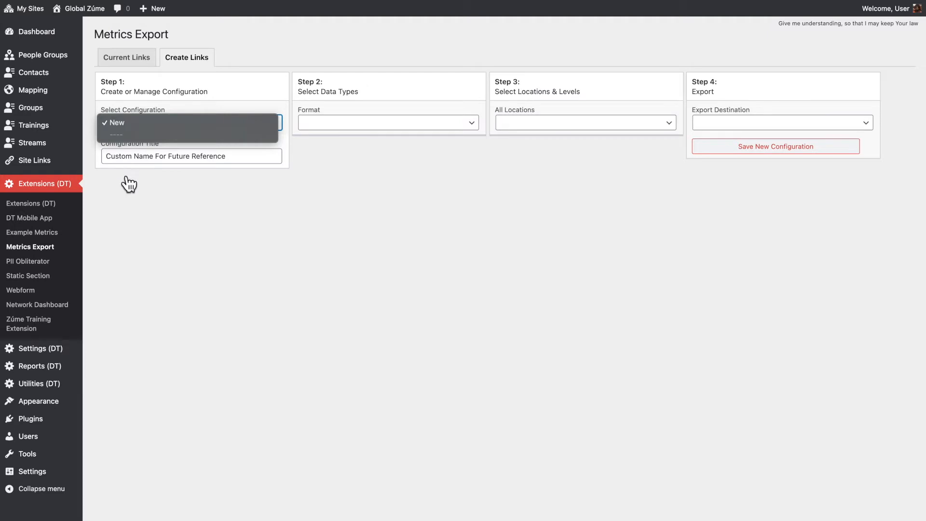
pyautogui.click(225, 217)
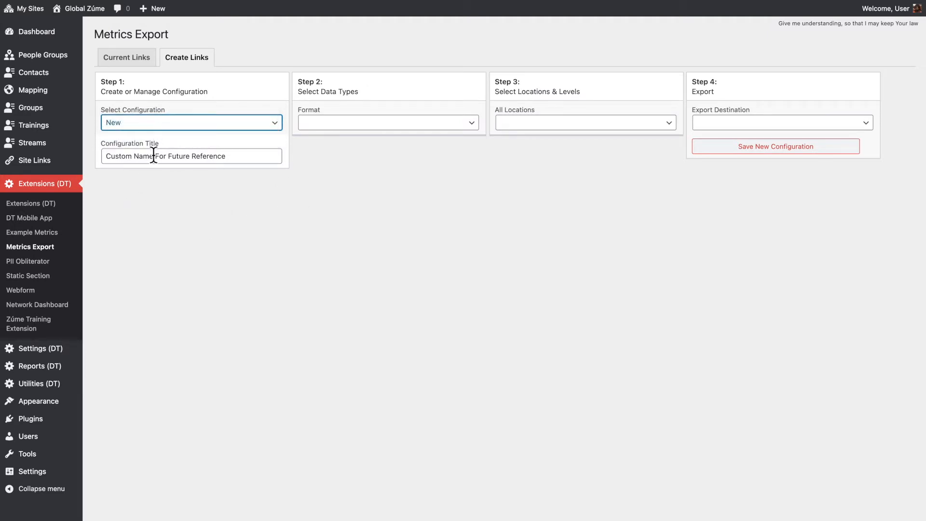
# - Set the export format to CSV (Contacts) and choose all contacts with a row for each location
pyautogui.click(339, 124)
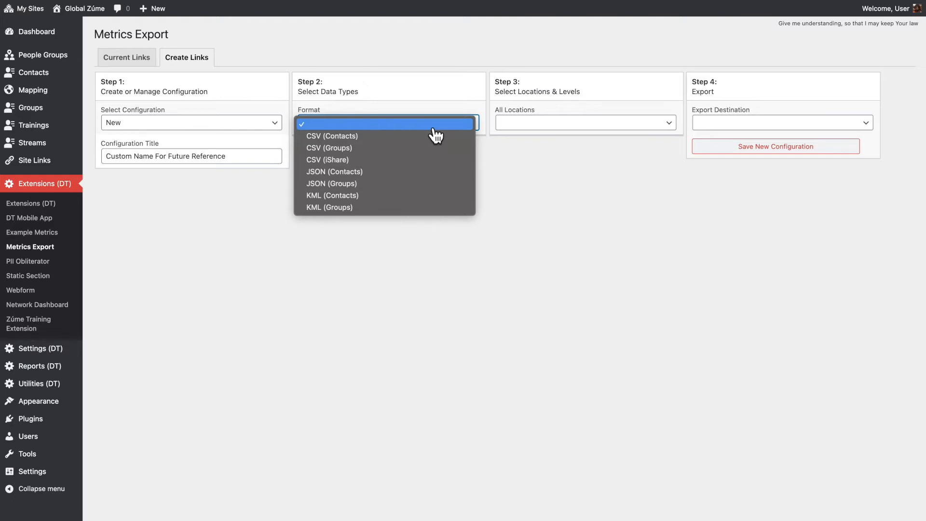
pyautogui.click(353, 140)
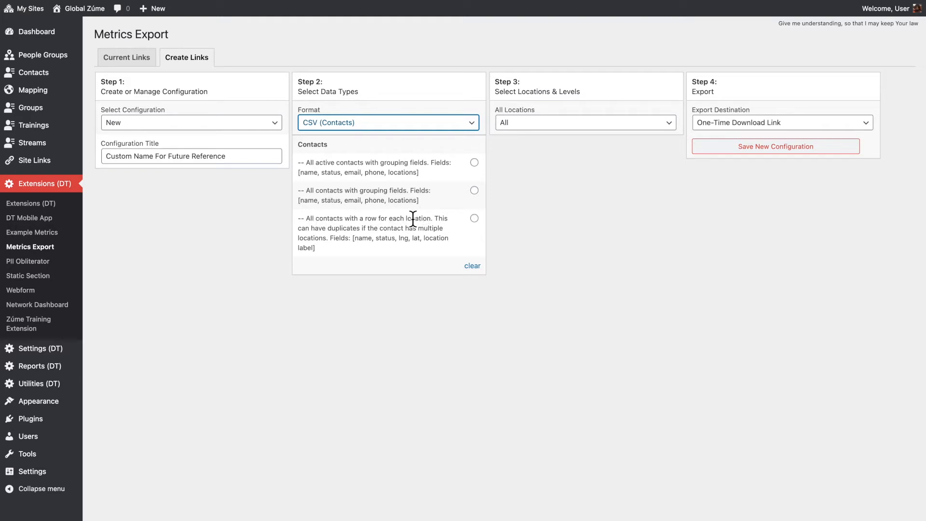
pyautogui.doubleClick(325, 164)
pyautogui.click(331, 202)
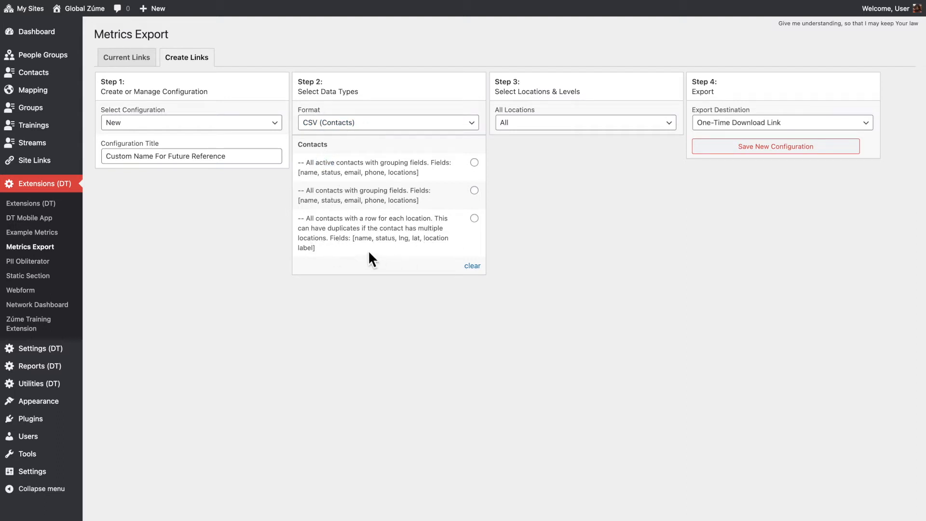
pyautogui.doubleClick(404, 175)
pyautogui.click(475, 219)
# - Keep All locations and One-Time Download Link as the export destination, and save the new configuration
pyautogui.click(570, 131)
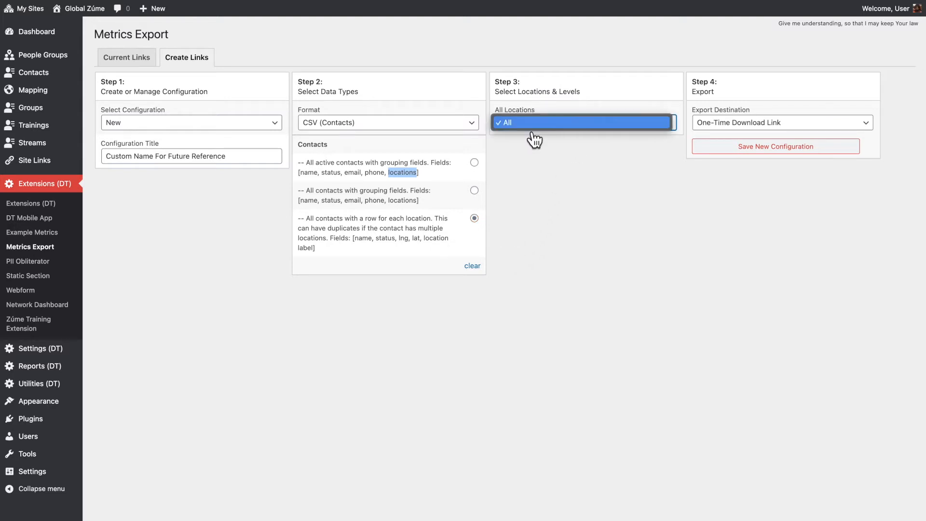
pyautogui.click(563, 156)
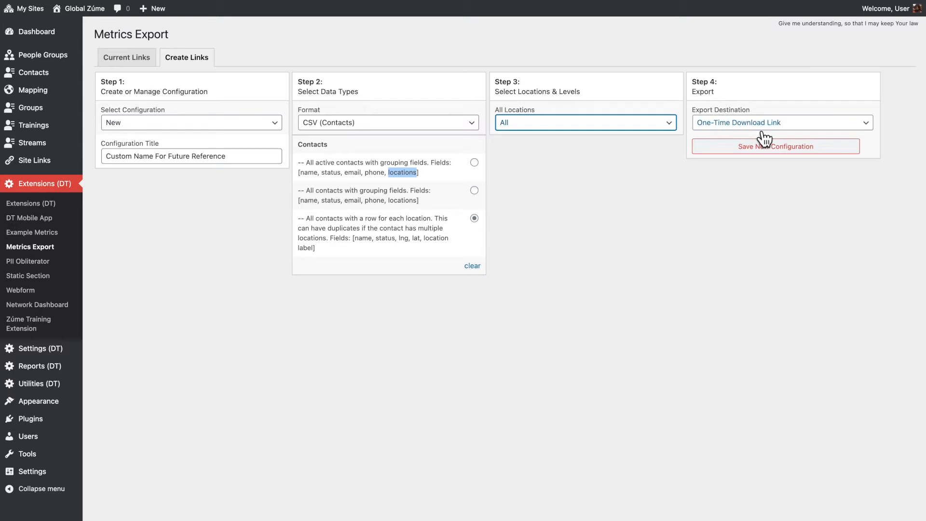
pyautogui.click(788, 127)
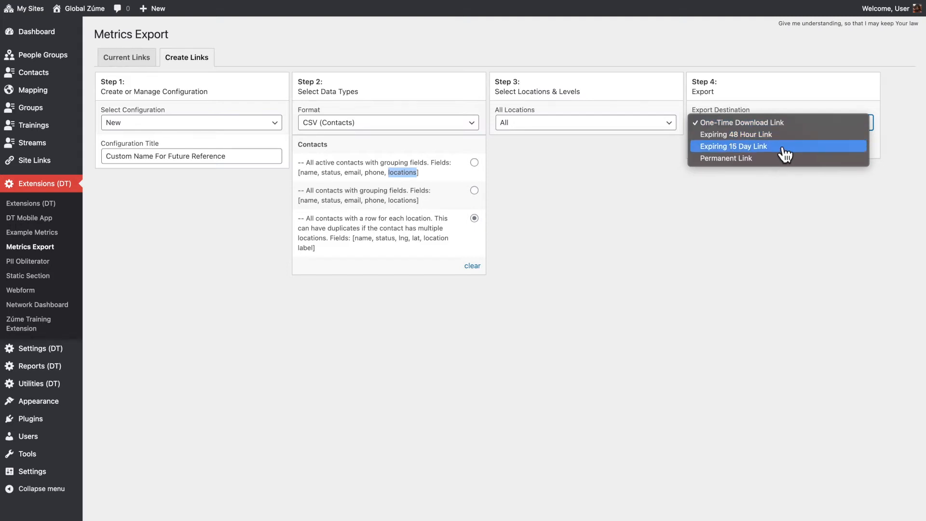
pyautogui.click(797, 124)
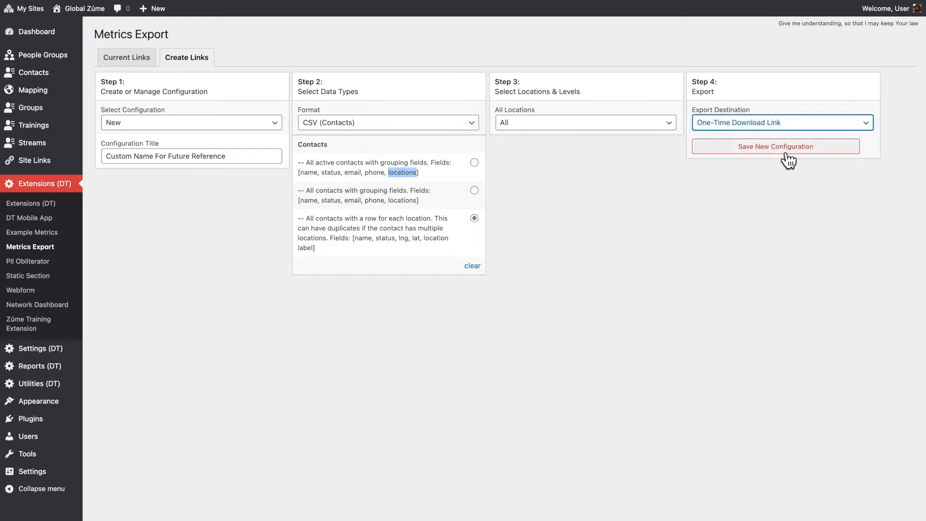
pyautogui.click(800, 148)
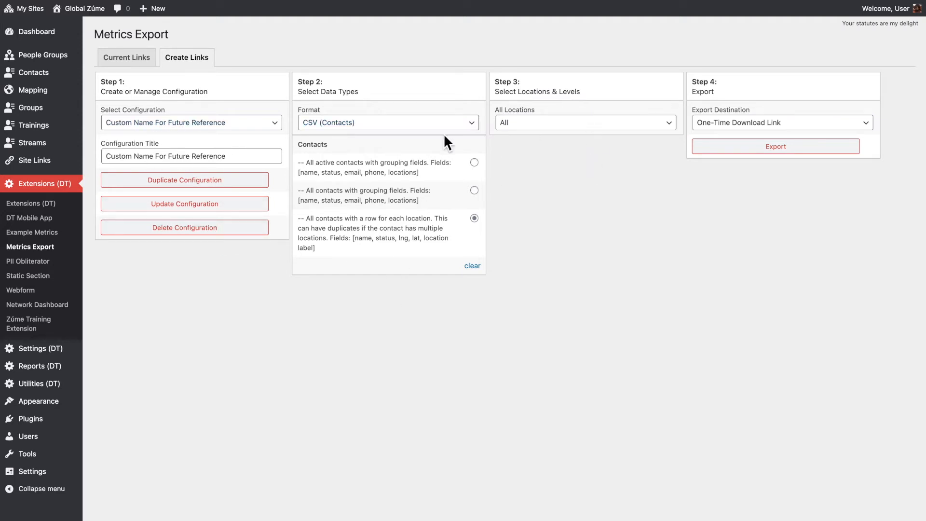
# - Export the saved configuration as a One-Time Download Link and again as an Expiring 48 Hour Link
pyautogui.click(776, 149)
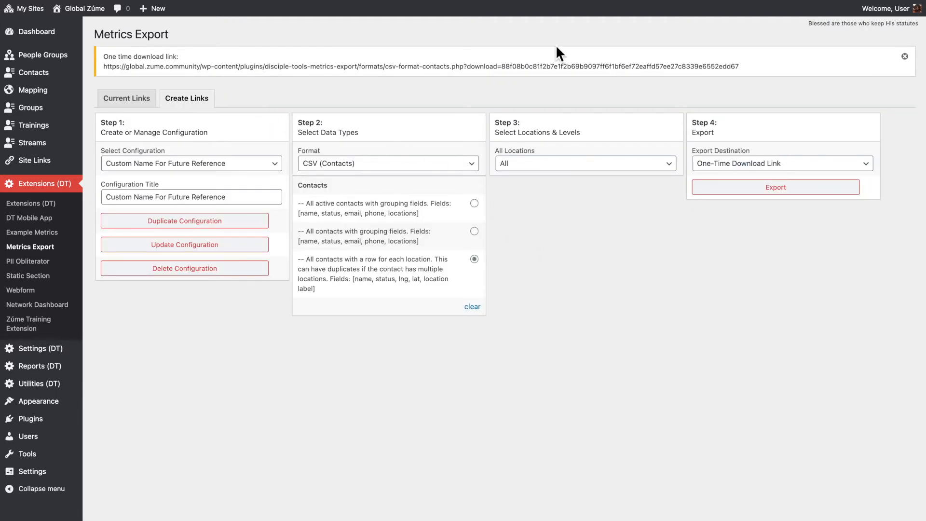
pyautogui.click(740, 167)
pyautogui.click(747, 178)
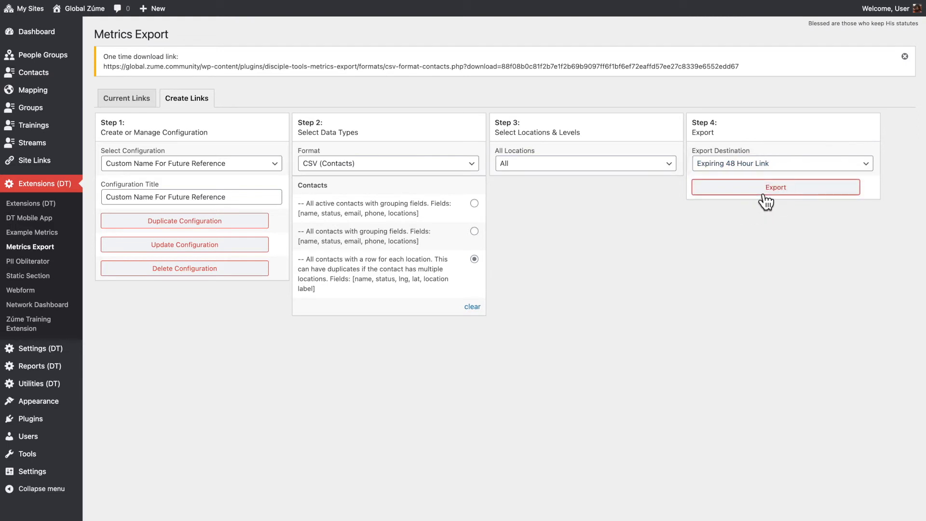
pyautogui.click(764, 194)
# - Export the same configuration as an Expiring 15 Day Link and again as a Permanent Link
pyautogui.click(753, 167)
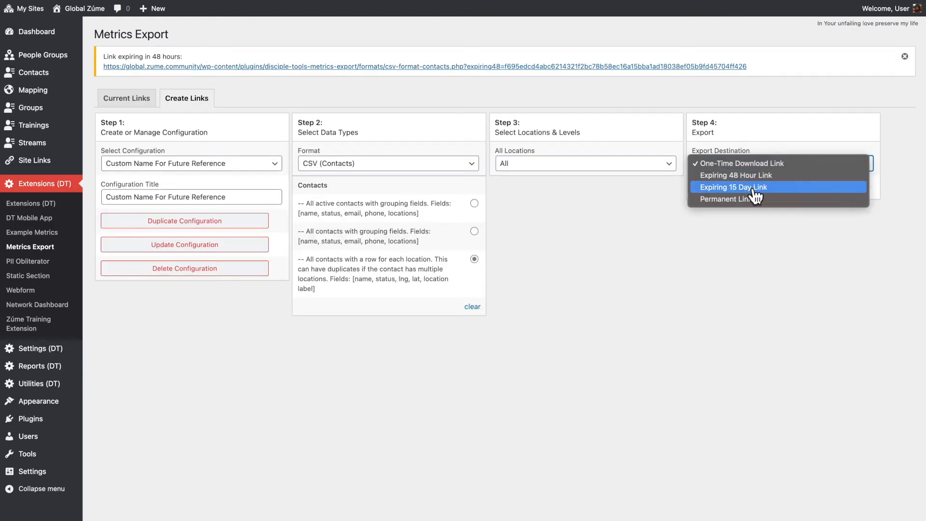
pyautogui.click(761, 191)
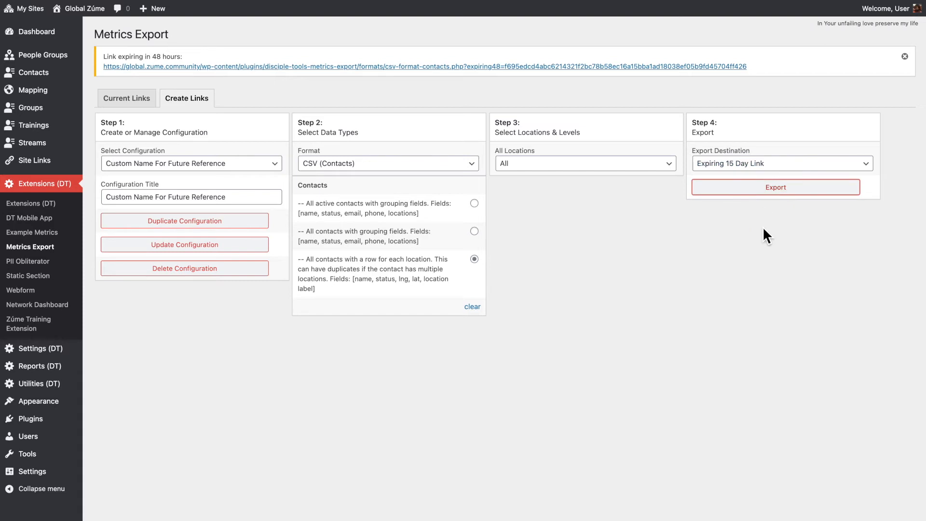
pyautogui.click(745, 170)
pyautogui.click(738, 199)
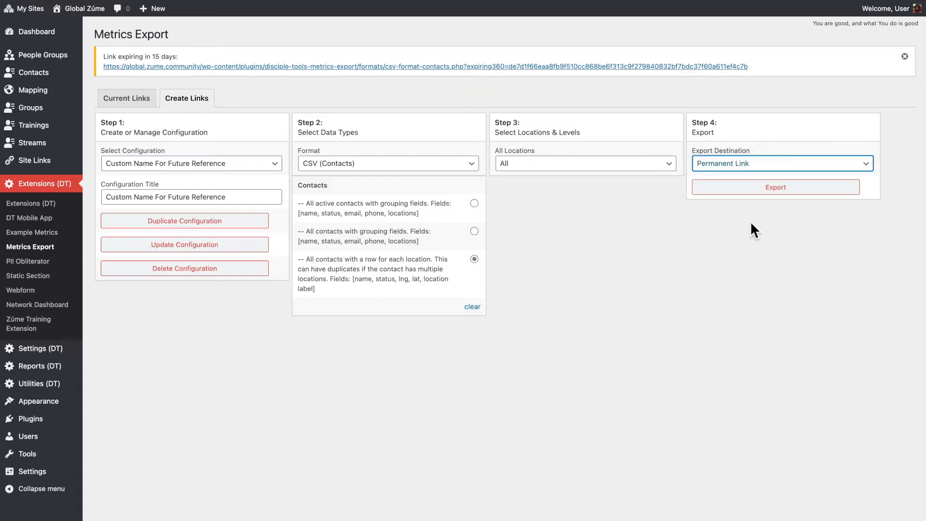
pyautogui.click(767, 193)
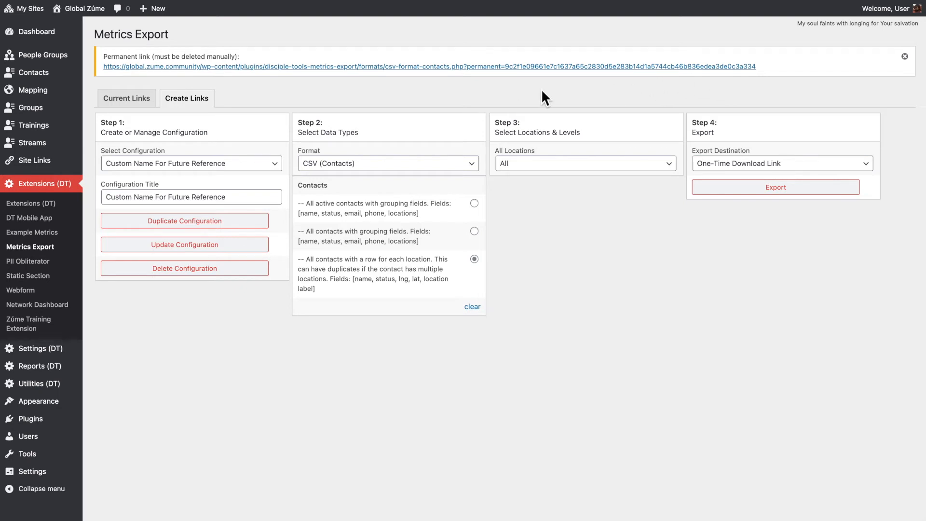
# - Open the current links and examine the one-time link's configuration name, contents and creation date
pyautogui.click(132, 103)
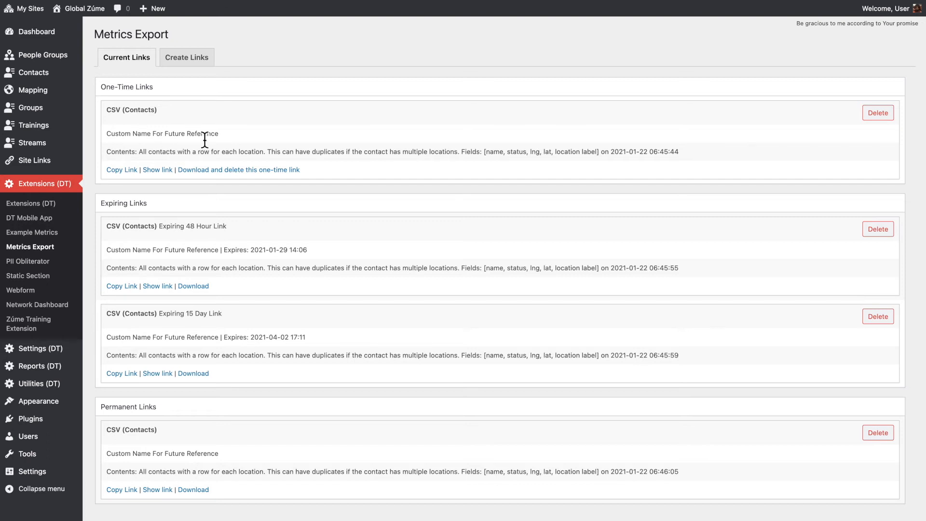
pyautogui.moveTo(218, 134); pyautogui.dragTo(99, 136)
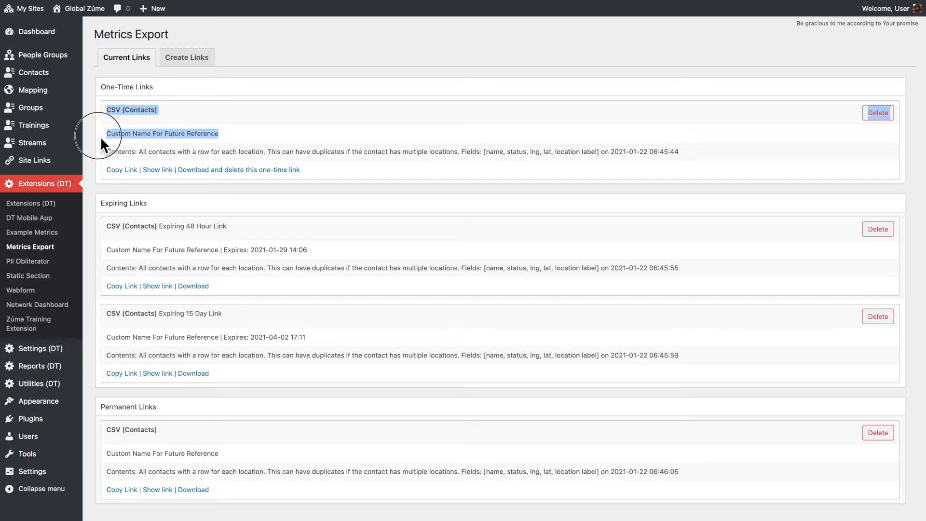
pyautogui.click(193, 121)
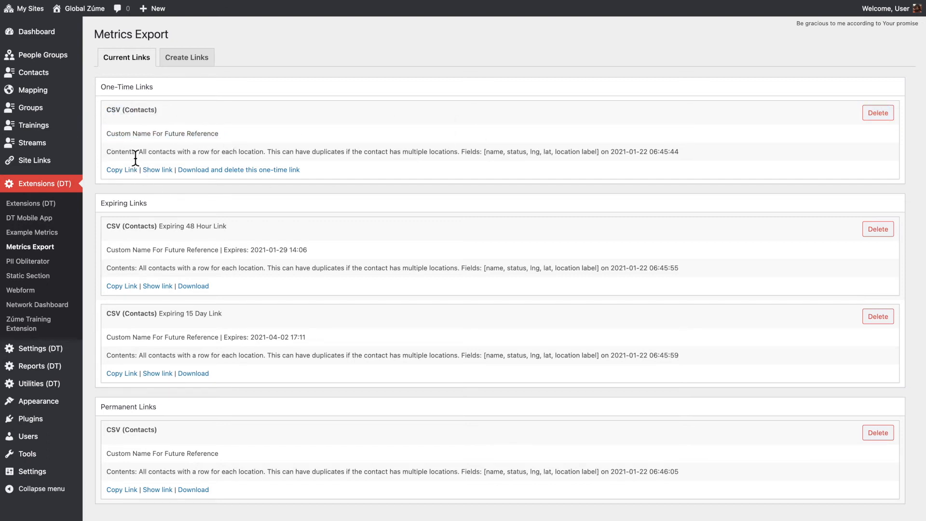
pyautogui.moveTo(139, 152); pyautogui.dragTo(603, 159)
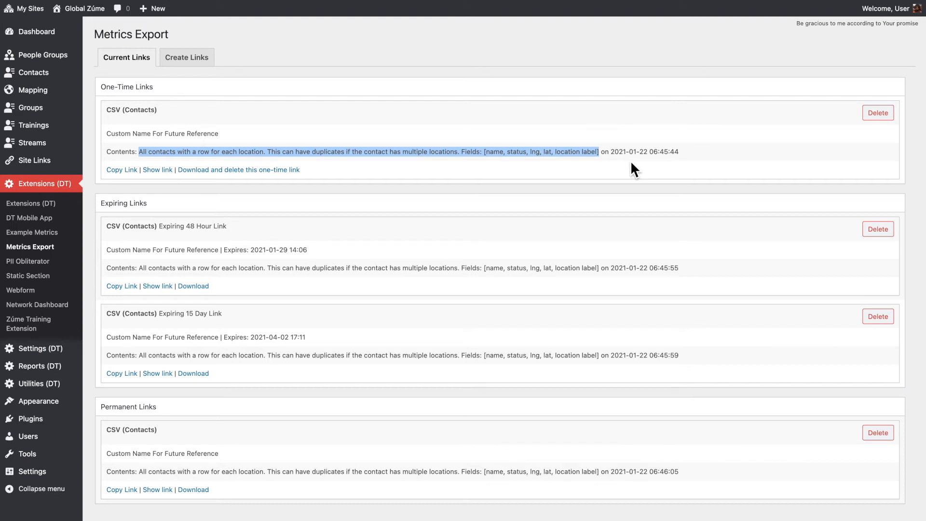
pyautogui.moveTo(610, 151); pyautogui.dragTo(693, 153)
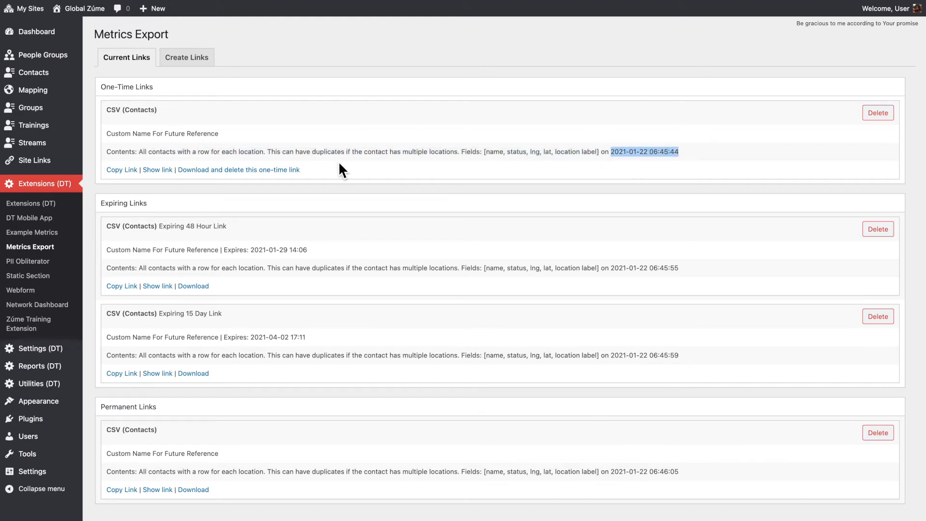
# - Copy the one-time CSV (Contacts) link, and show its full URL beneath the entry
pyautogui.click(126, 171)
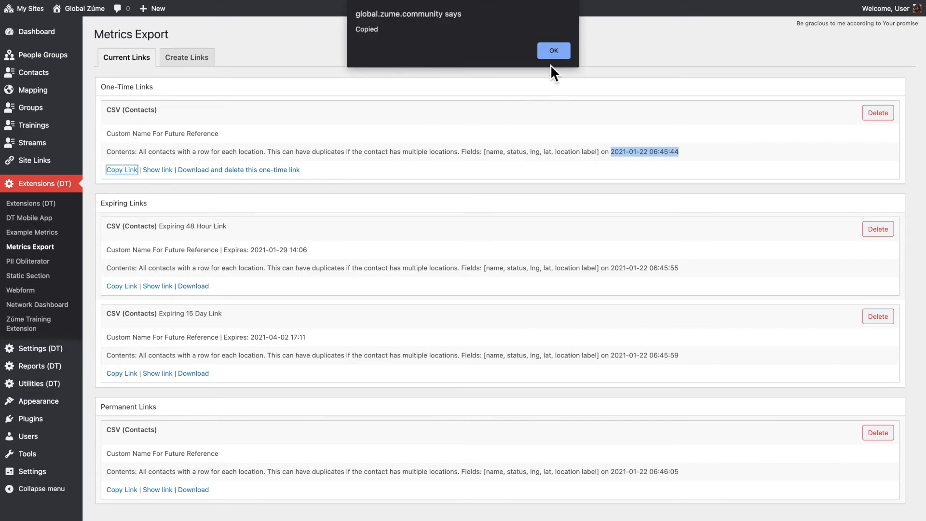
pyautogui.click(564, 50)
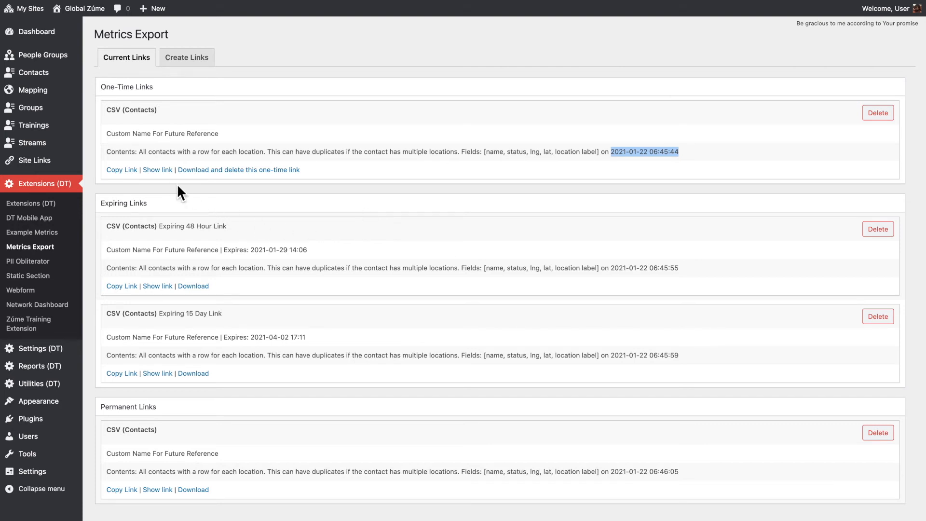
pyautogui.click(163, 171)
pyautogui.click(232, 195)
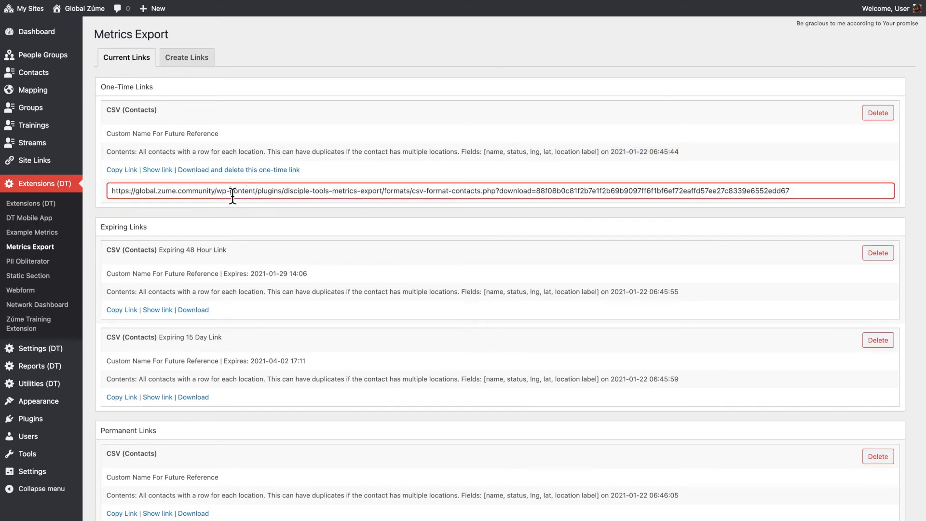
pyautogui.hotkey('ctrl', 'a')
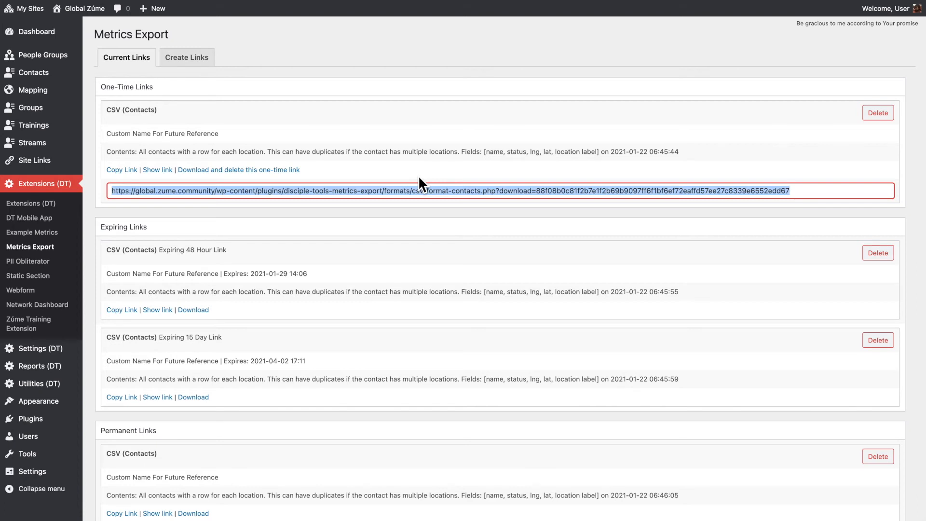
pyautogui.click(372, 175)
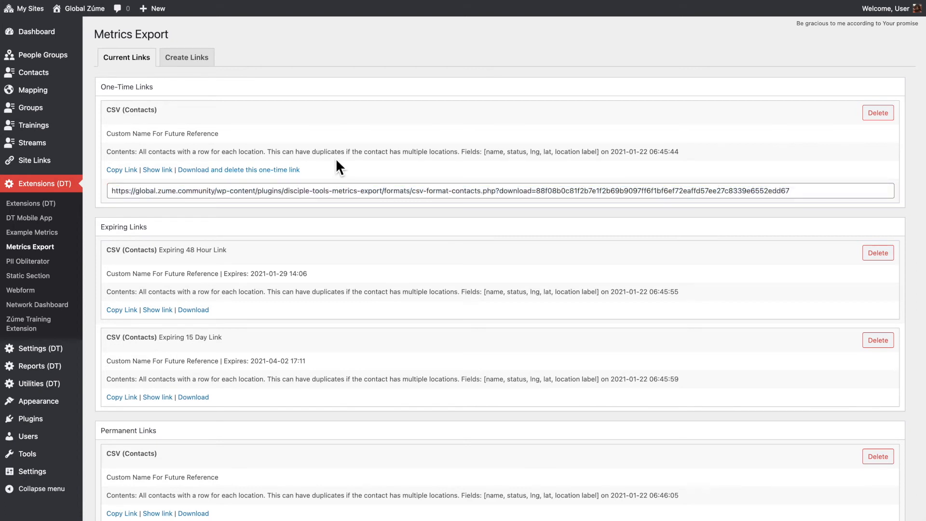
# - Download and delete the one-time CSV (Contacts) link, look at the file in the Downloads stack, and reload the links page
pyautogui.click(275, 171)
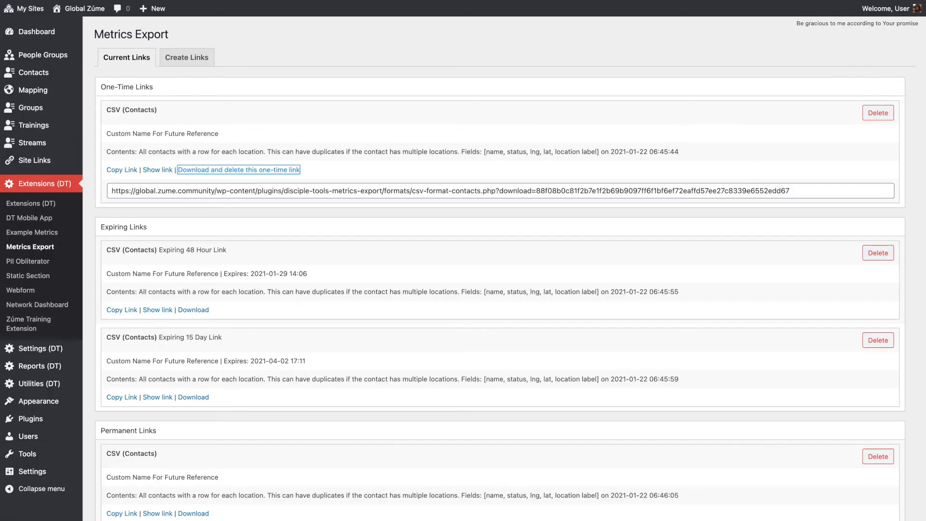
pyautogui.click(796, 519)
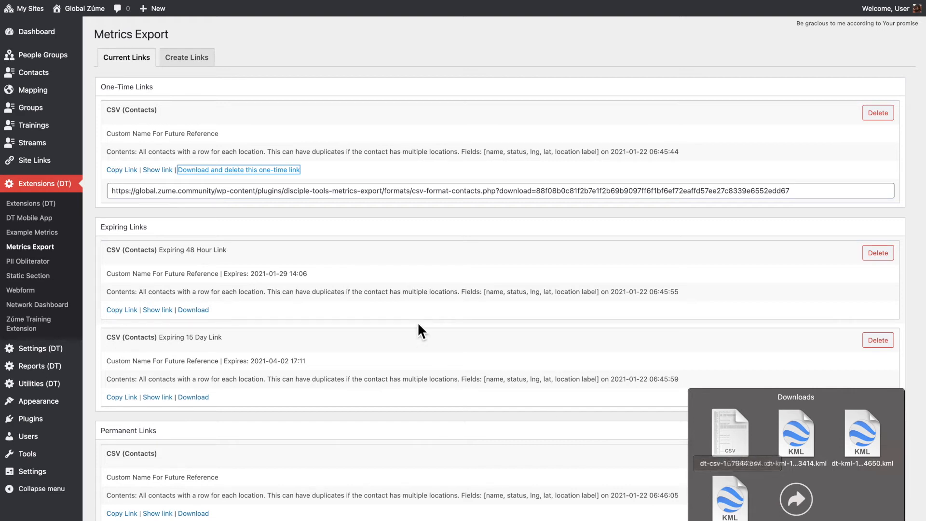
pyautogui.click(393, 226)
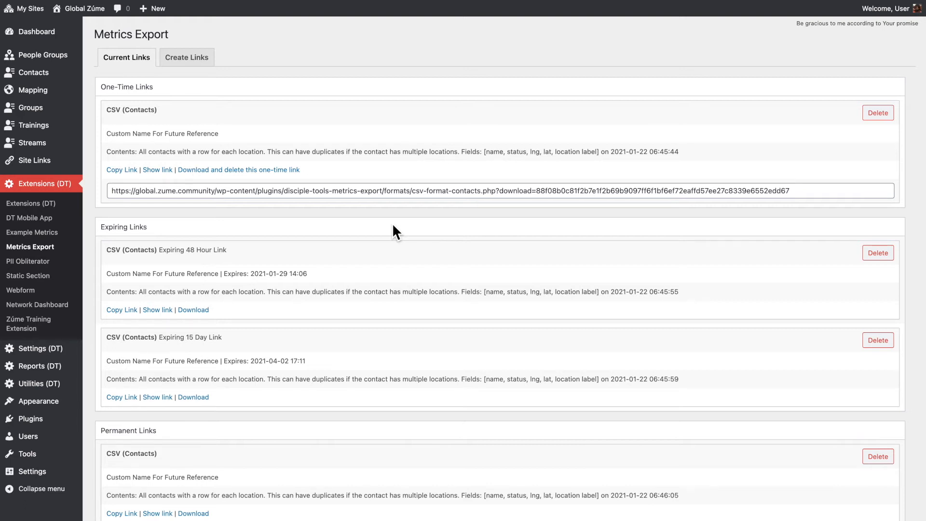
pyautogui.press('super+r')
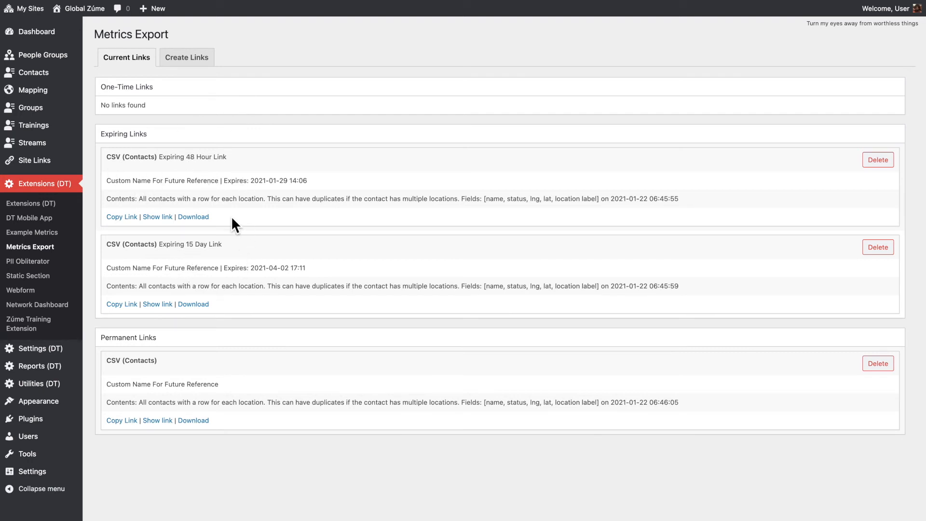
# - Download the Expiring 48 Hour CSV (Contacts) link's data, and show the permanent link's full URL
pyautogui.click(206, 222)
pyautogui.click(158, 421)
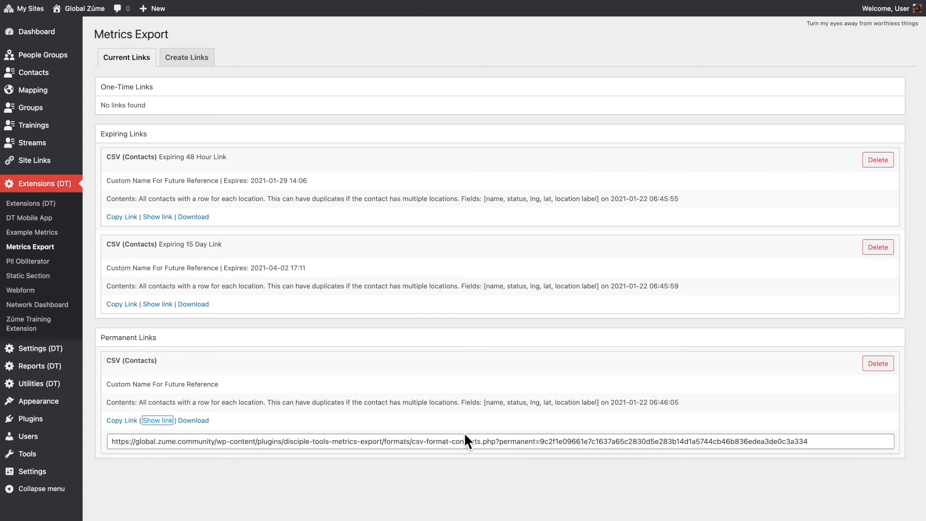
# - Delete the permanent CSV (Contacts) link and both expiring CSV (Contacts) links
pyautogui.click(887, 368)
pyautogui.click(887, 249)
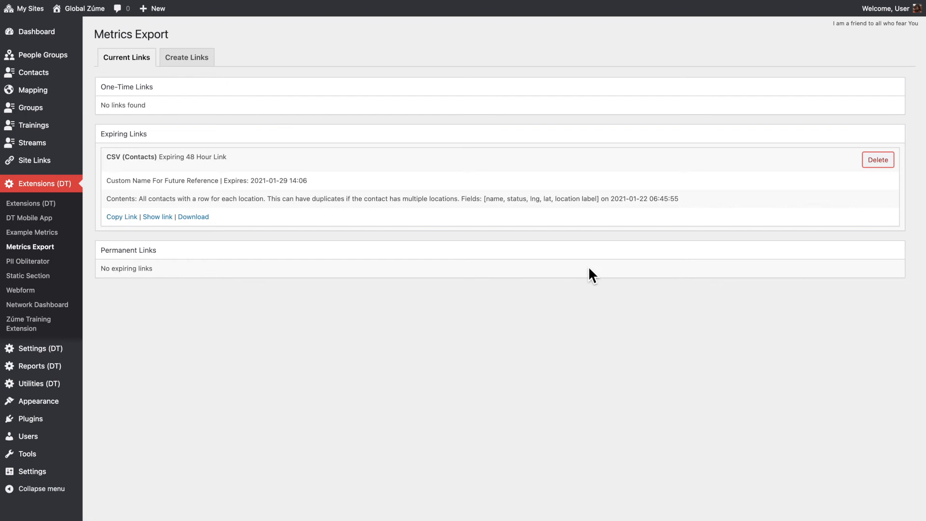
# - Start a new link configuration titled Ishare and set its format to CSV (iShare)
pyautogui.click(195, 63)
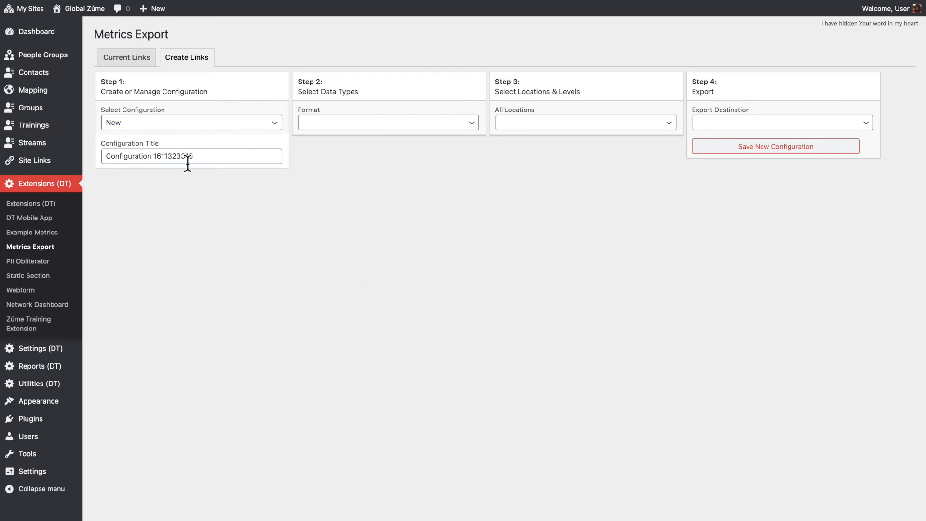
pyautogui.click(201, 156)
pyautogui.moveTo(201, 157); pyautogui.dragTo(97, 158)
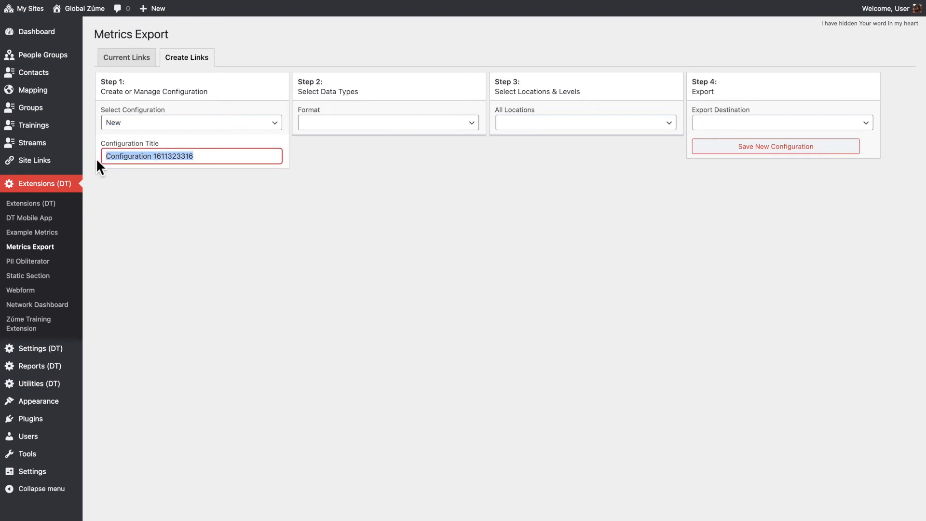
pyautogui.write('Ishare')
pyautogui.click(193, 209)
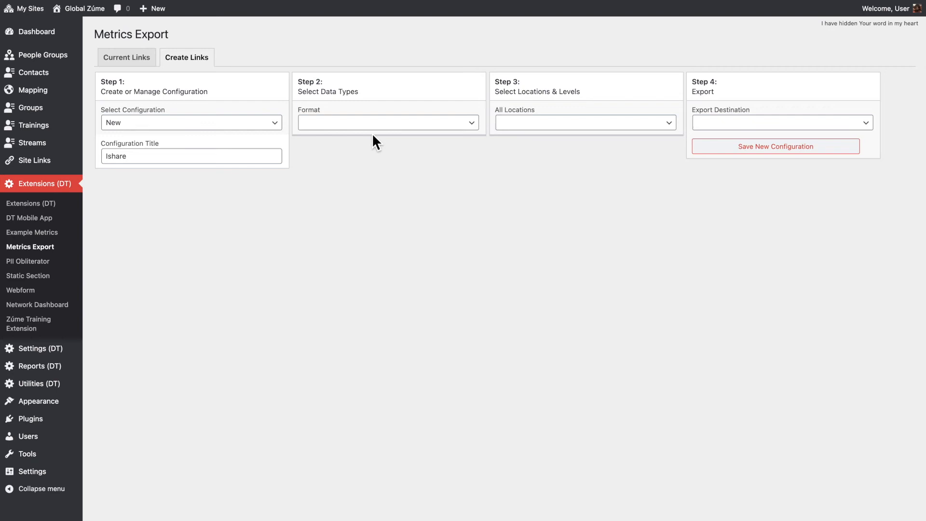
pyautogui.click(379, 124)
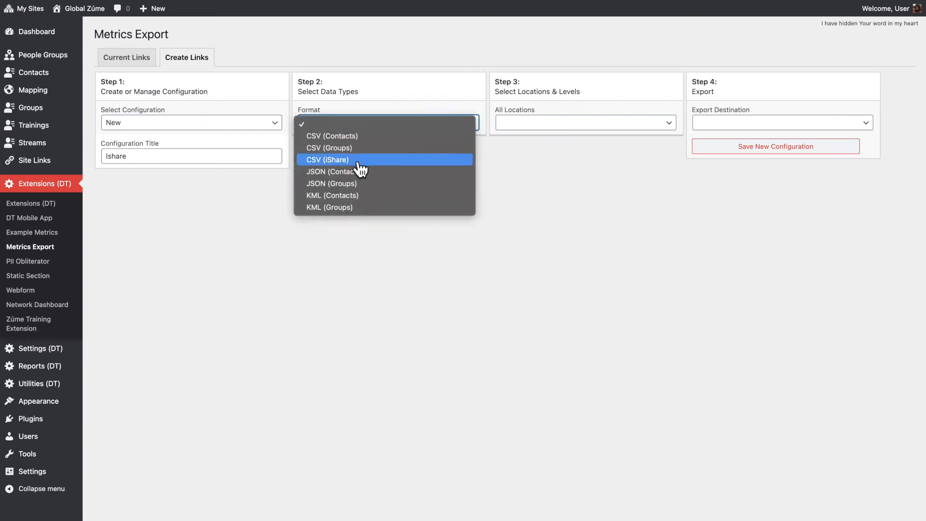
pyautogui.click(359, 164)
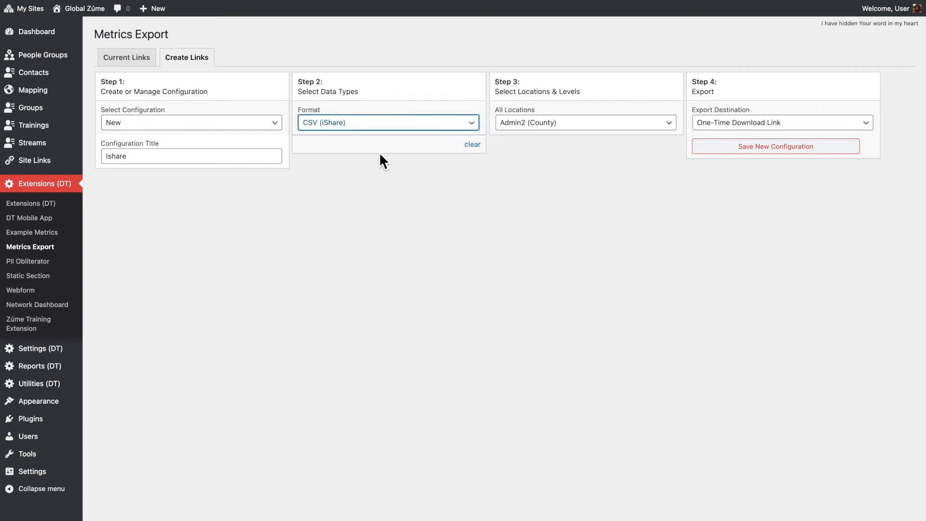
# - Set the locations to Country by Country and choose the Admin2 (County) level for Afghanistan
pyautogui.click(572, 135)
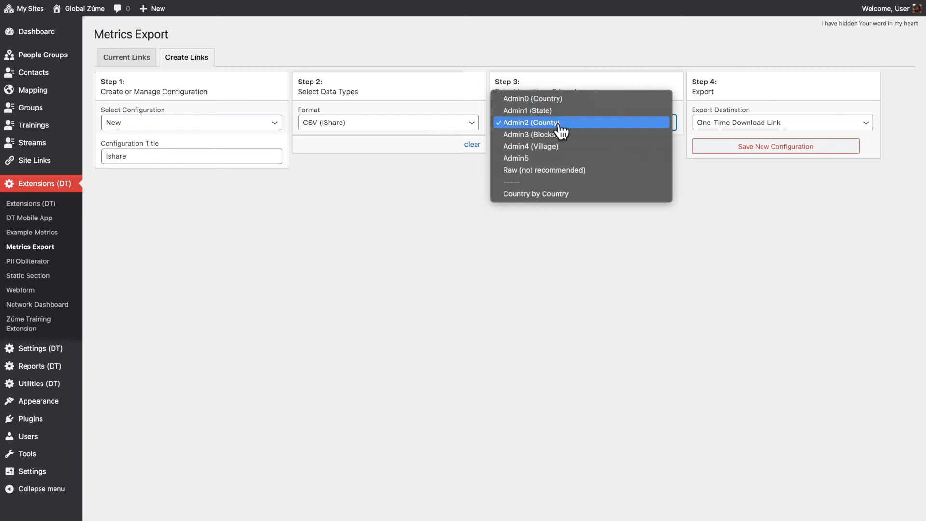
pyautogui.click(555, 195)
pyautogui.click(641, 151)
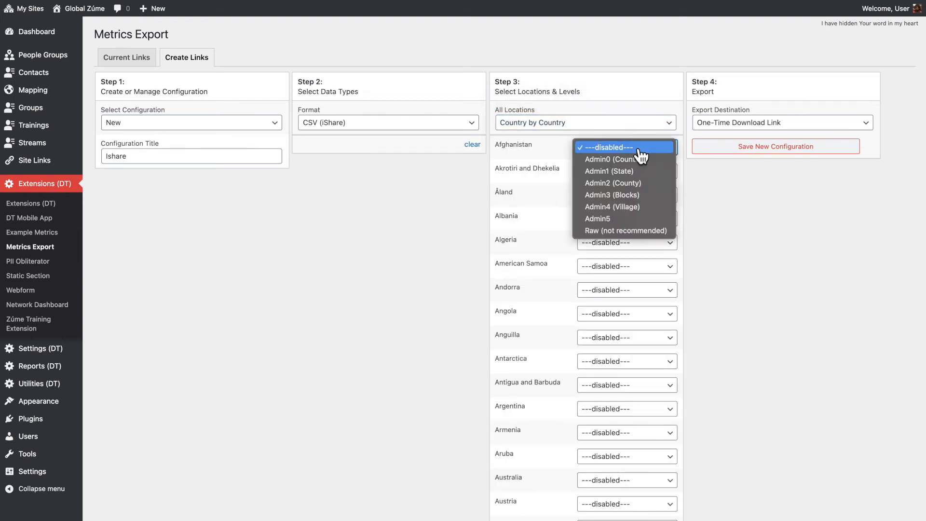
pyautogui.click(637, 200)
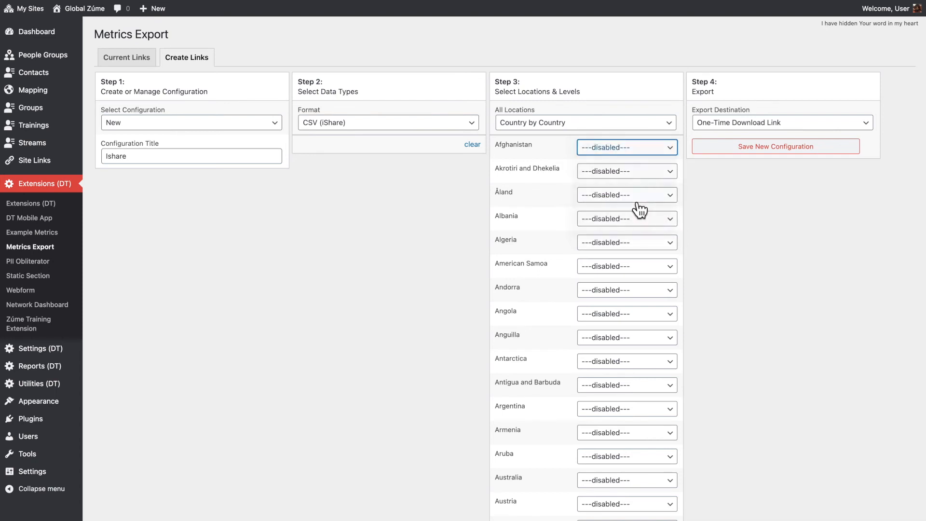
pyautogui.click(613, 154)
pyautogui.click(623, 136)
# - Save the Ishare configuration with Expiring 48 Hour Link as its export destination, and try to export it
pyautogui.click(751, 128)
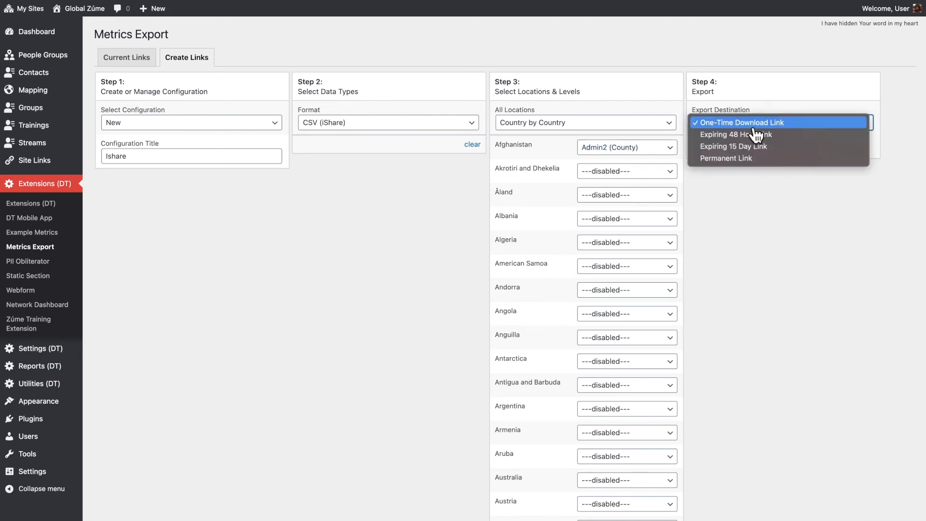
pyautogui.click(756, 135)
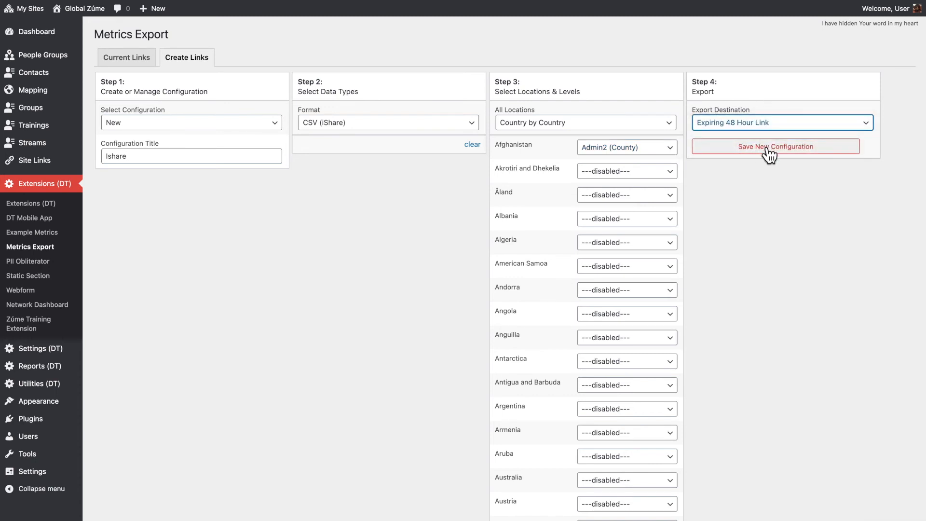
pyautogui.click(768, 150)
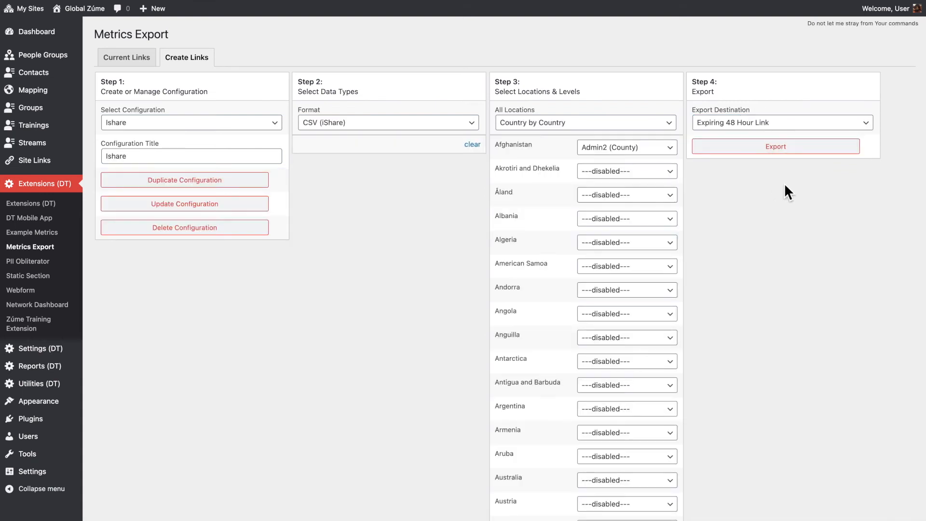
pyautogui.click(783, 152)
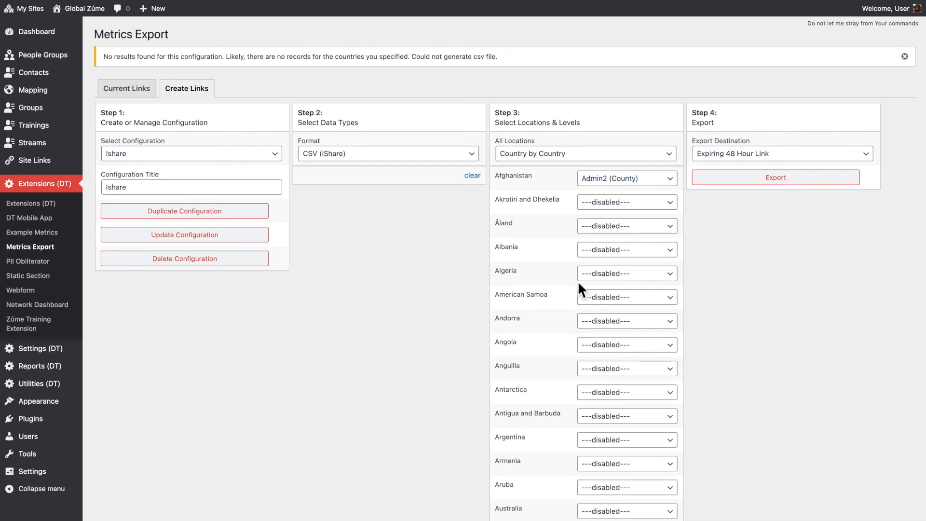
# - Set all locations to Admin0 (Country) and export the Ishare configuration again
pyautogui.click(555, 154)
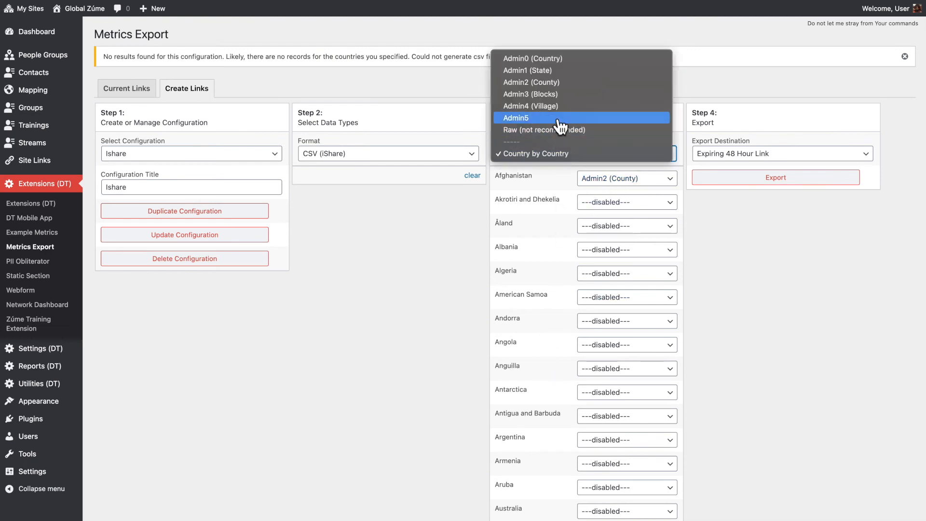
pyautogui.click(550, 59)
pyautogui.click(780, 182)
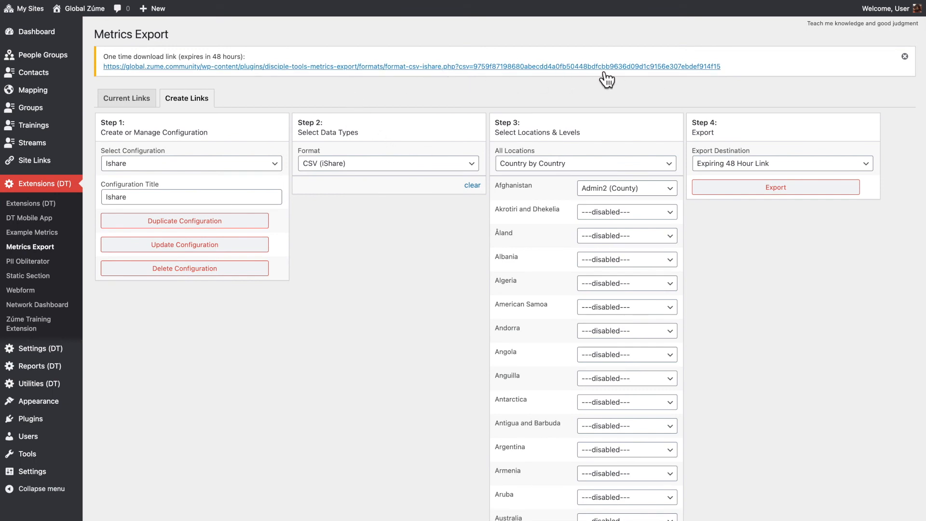
# - Open the current links and copy the CSV (iShare) Expiring 48 Hour Link
pyautogui.click(136, 100)
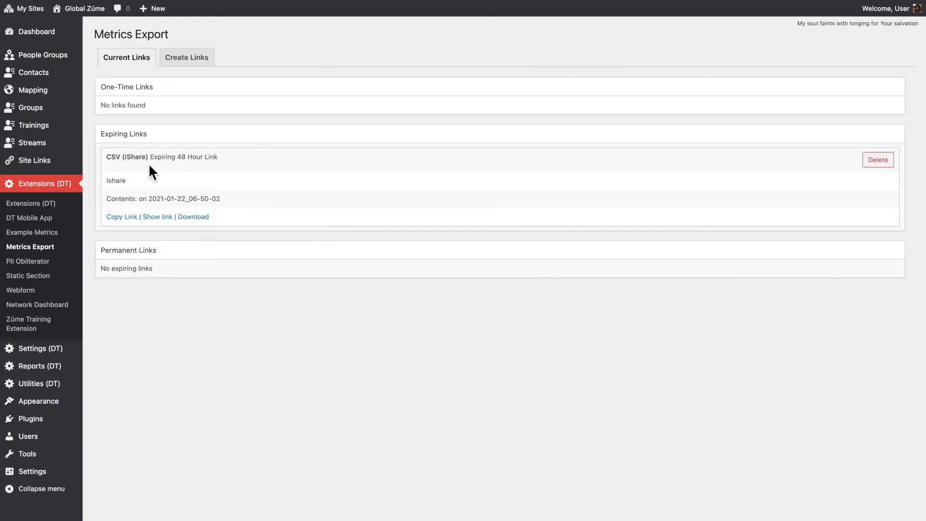
pyautogui.moveTo(222, 156); pyautogui.dragTo(168, 164)
pyautogui.moveTo(154, 165); pyautogui.dragTo(152, 165)
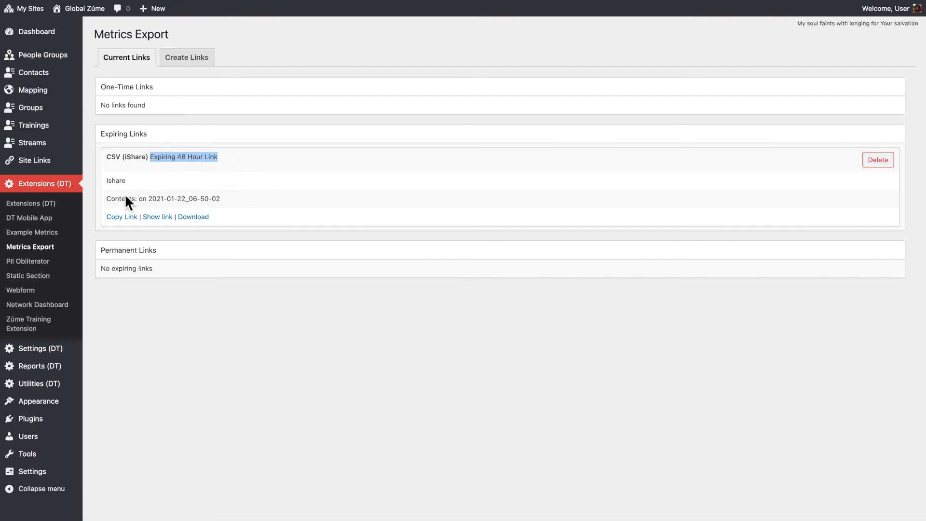
pyautogui.click(129, 217)
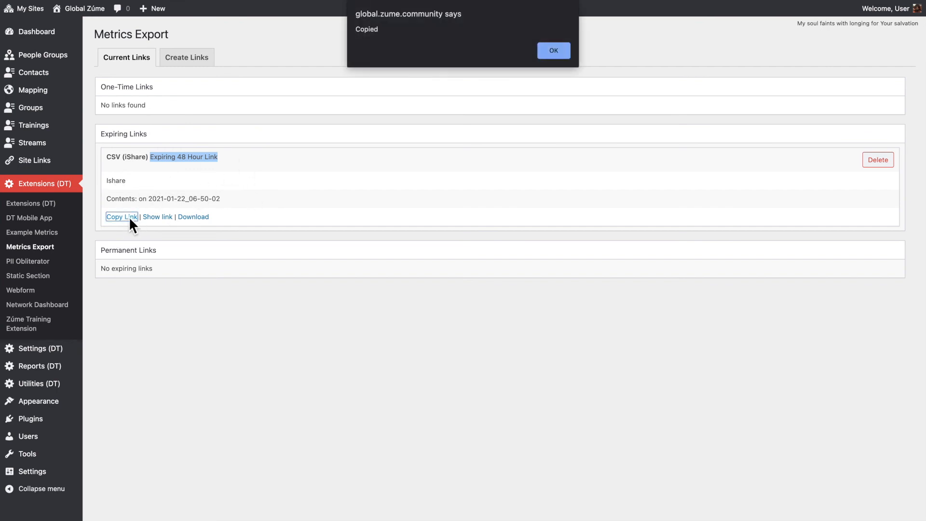
pyautogui.click(560, 58)
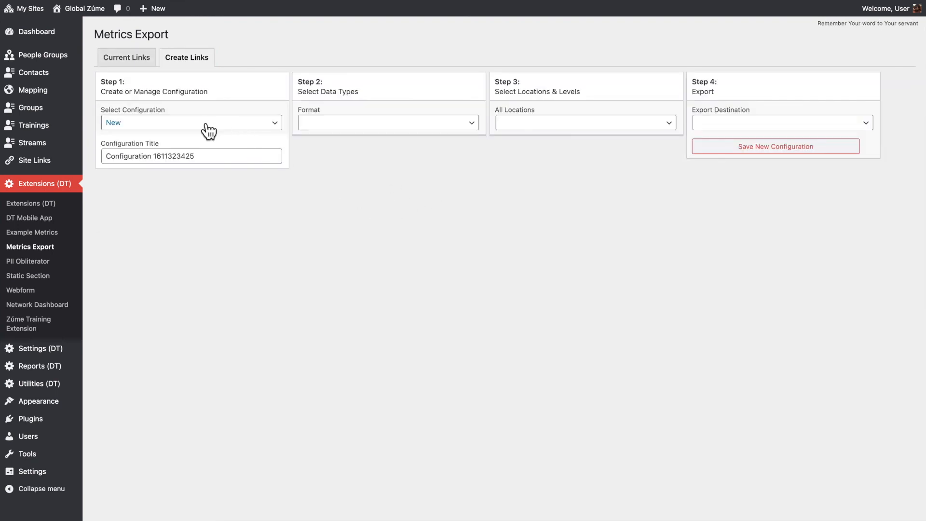
# - Title a new link configuration Google Earth
pyautogui.tripleClick(206, 160)
pyautogui.moveTo(72, 164)
pyautogui.press('BackSpace')
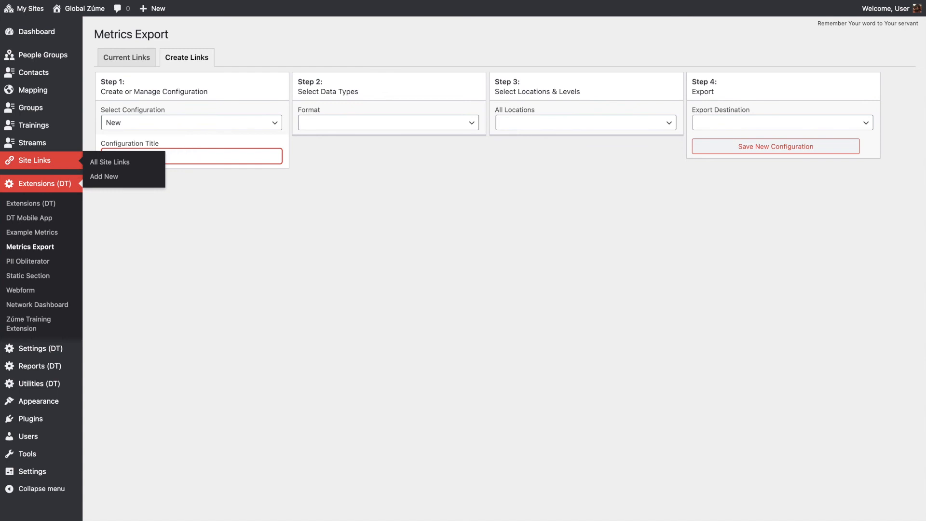
pyautogui.write('Google Earth')
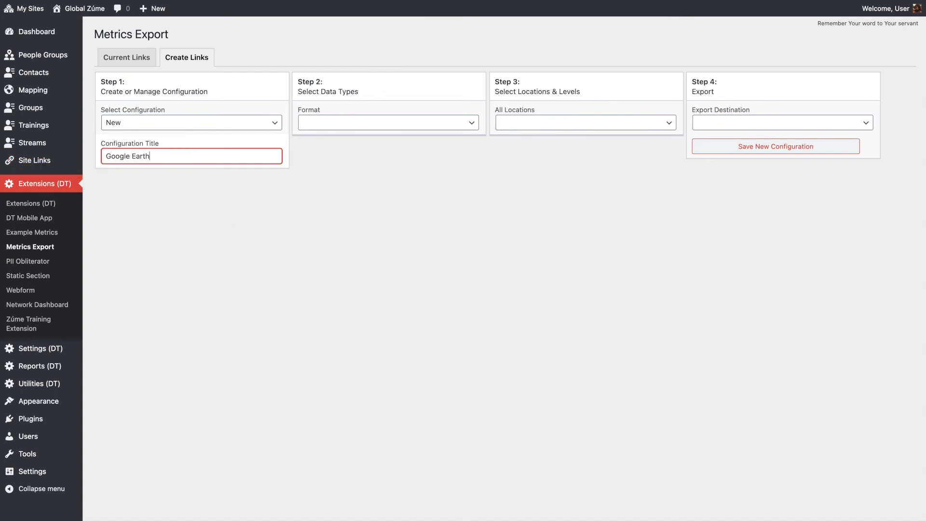
pyautogui.click(393, 263)
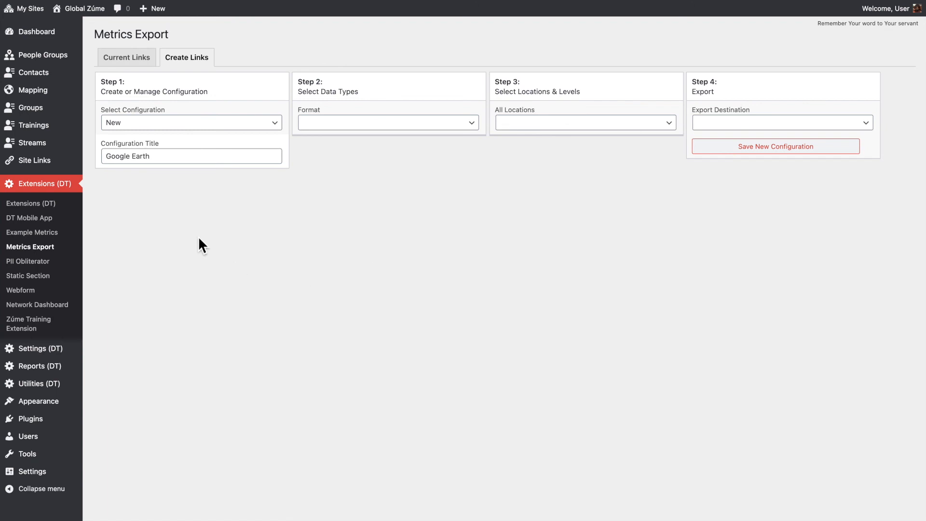
# - Set the format to KML (Contacts) and select all contacts with a row for each location
pyautogui.click(328, 125)
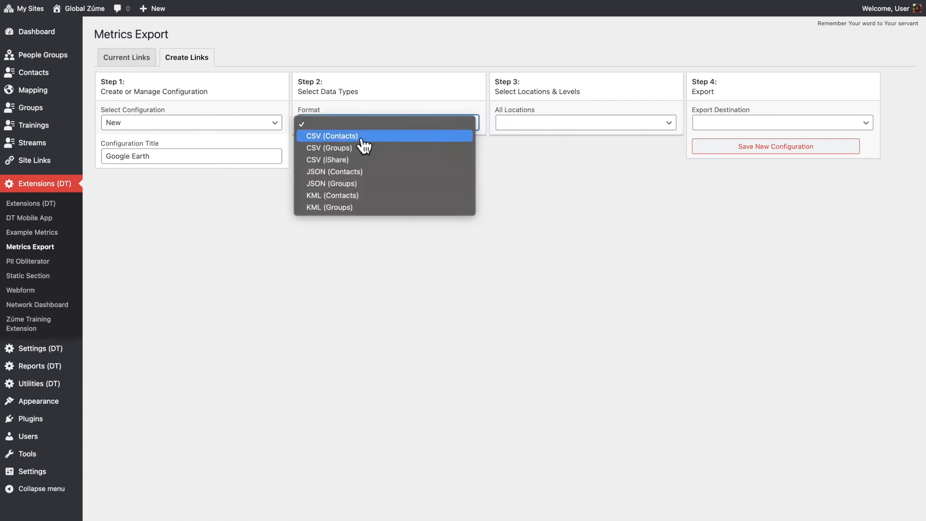
pyautogui.click(354, 199)
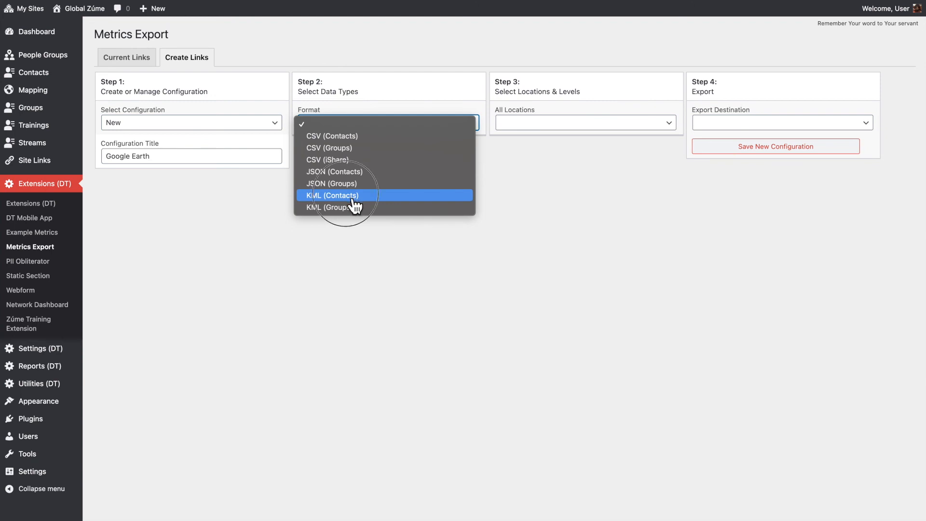
pyautogui.click(474, 163)
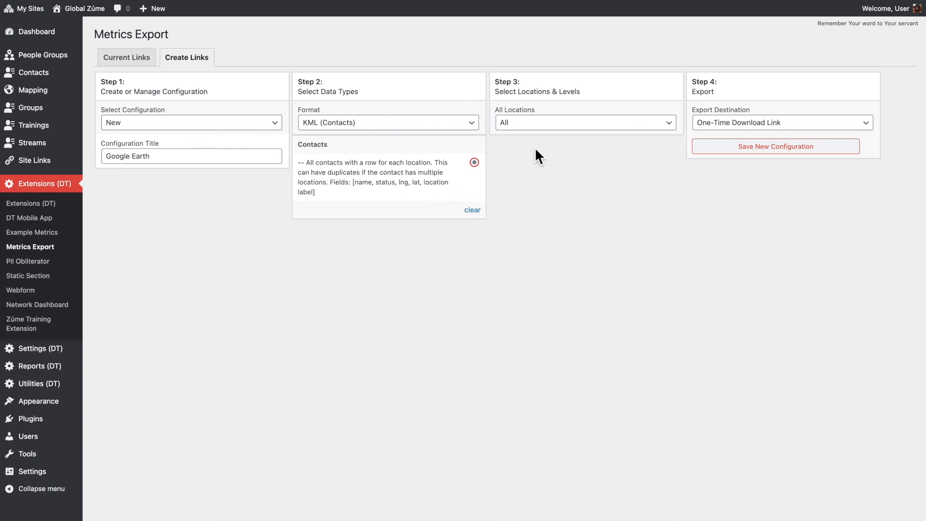
# - Save the Google Earth configuration with Expiring 48 Hour Link as its export destination, and export it
pyautogui.click(743, 127)
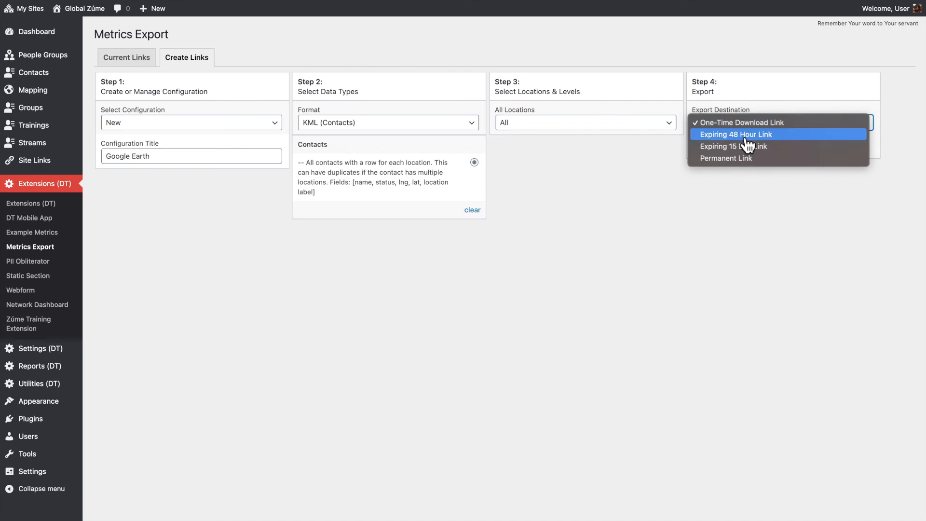
pyautogui.click(746, 139)
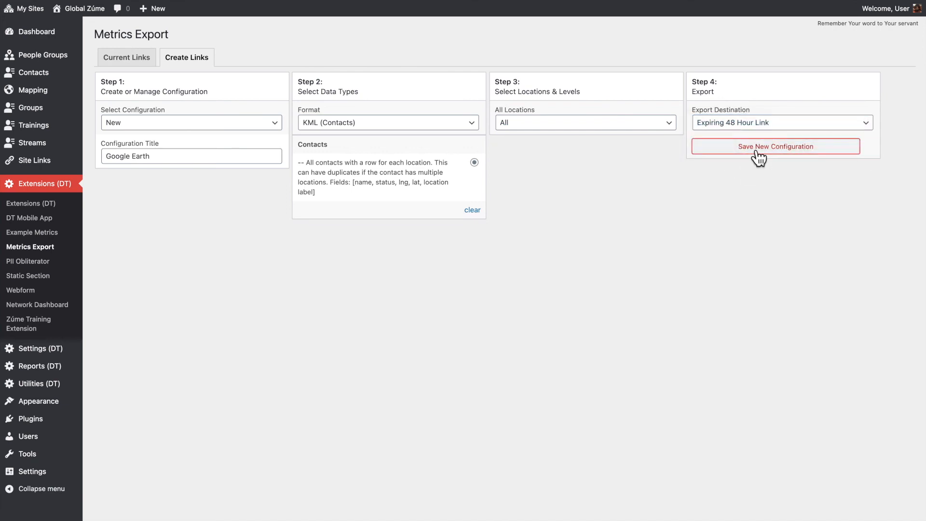
pyautogui.click(755, 152)
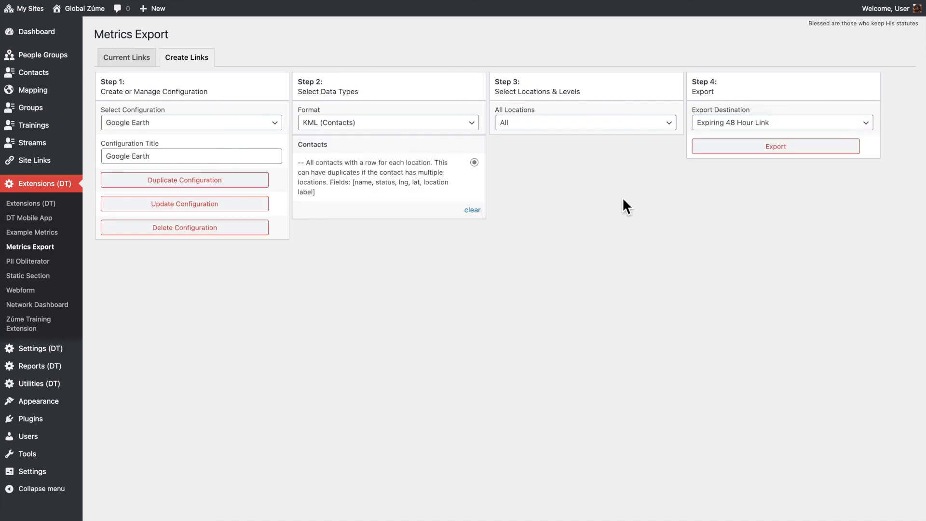
pyautogui.click(785, 150)
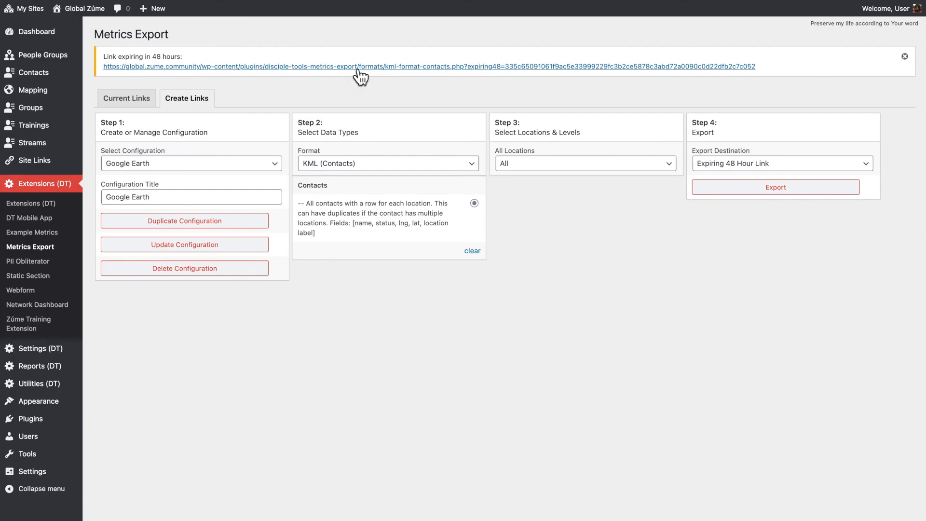
# - Download the contacts KML file from the link expiring in 48 hours, and launch Google Earth on the web
pyautogui.tripleClick(548, 78)
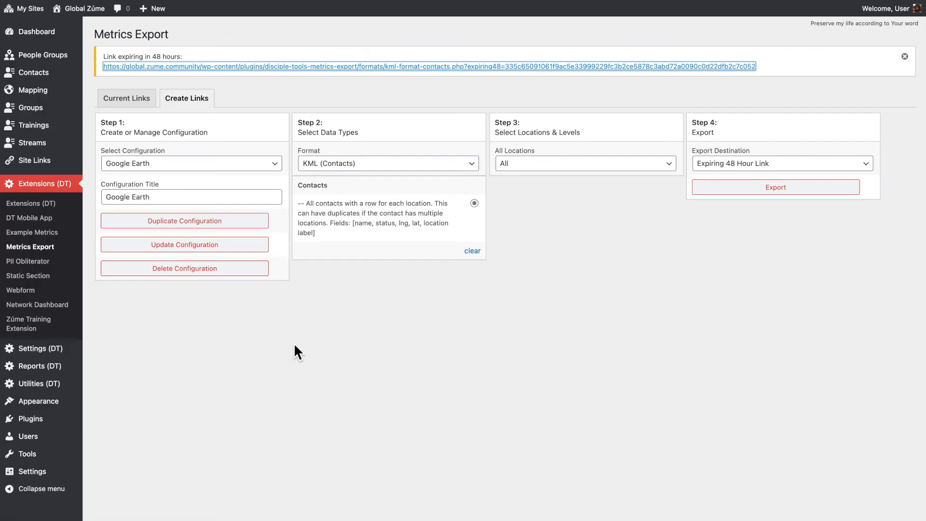
pyautogui.click(294, 343)
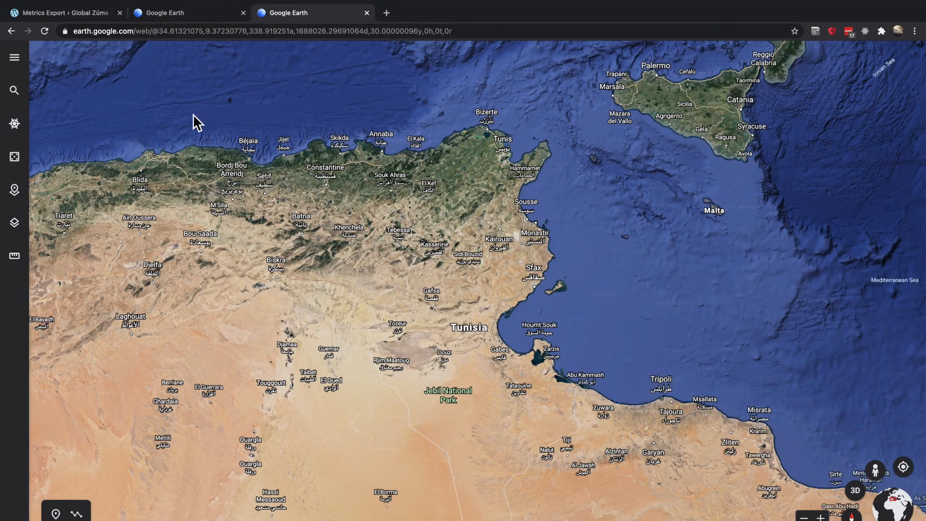
# - Import the KML file dt-kml-1611298259.kml from the computer's Downloads folder into the Google Earth projects
pyautogui.click(26, 67)
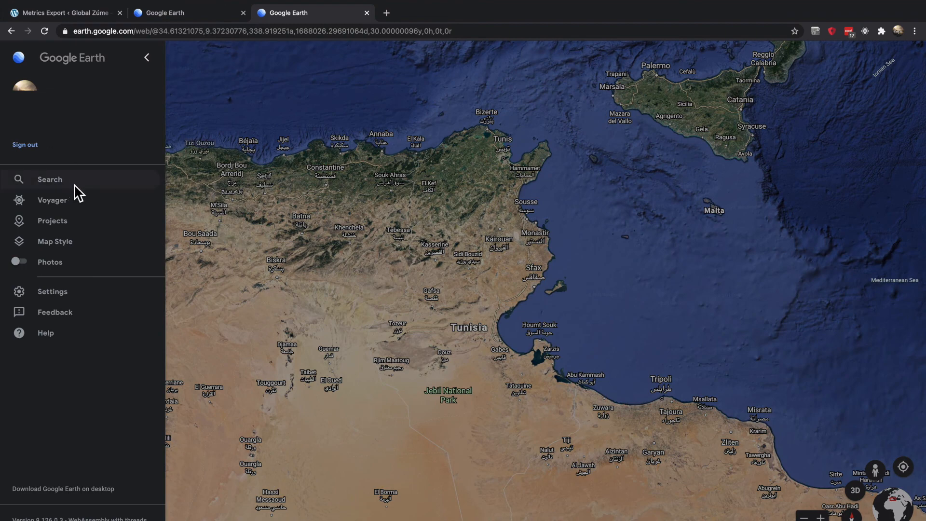
pyautogui.click(77, 221)
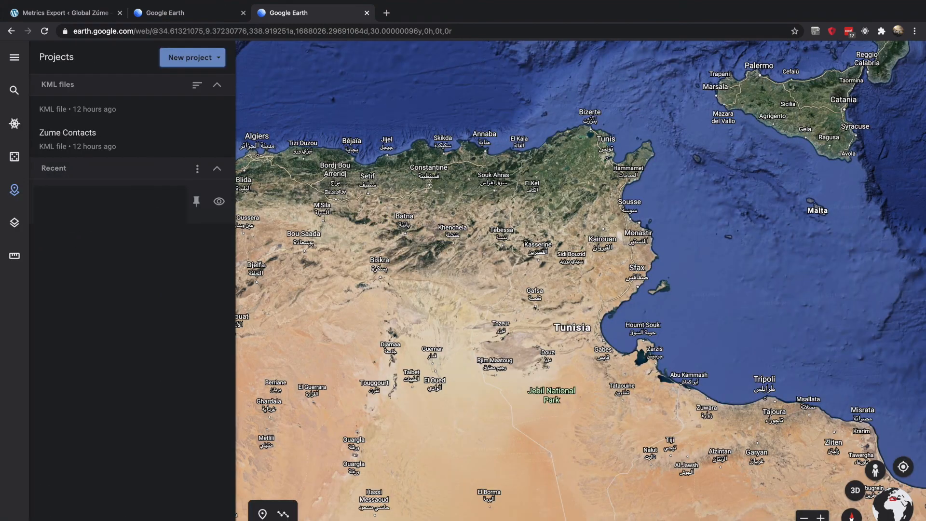
pyautogui.click(212, 69)
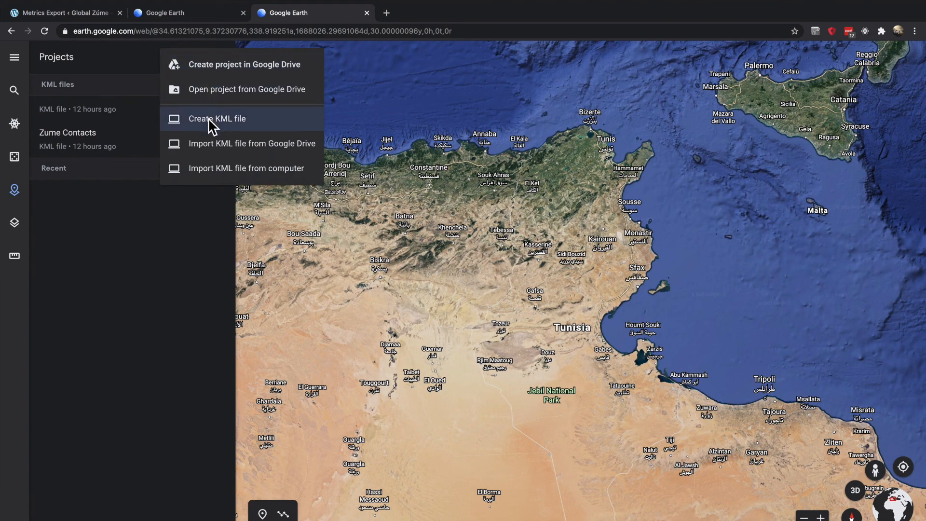
pyautogui.click(216, 169)
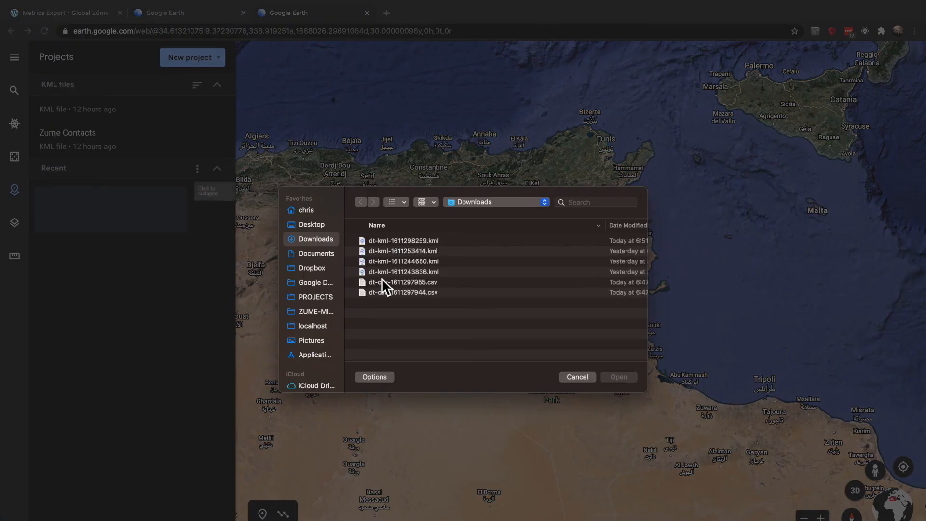
pyautogui.click(420, 241)
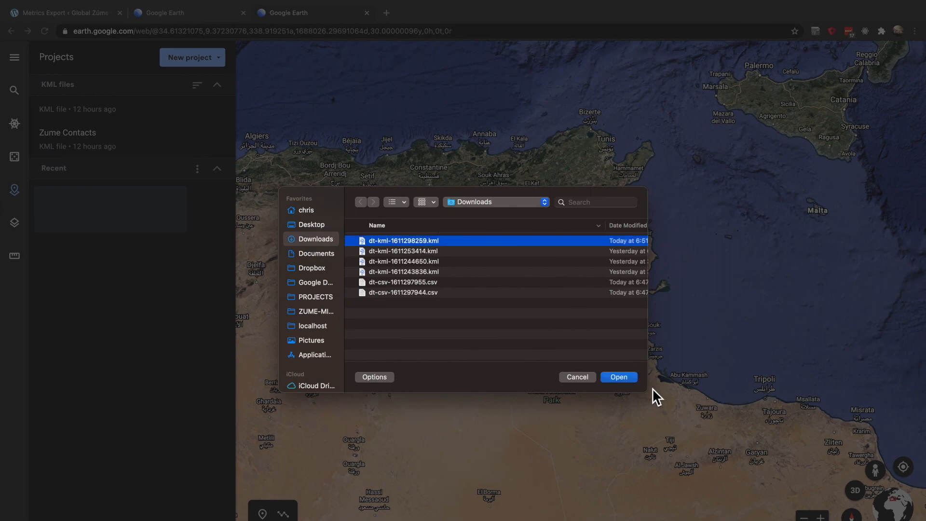
pyautogui.click(630, 379)
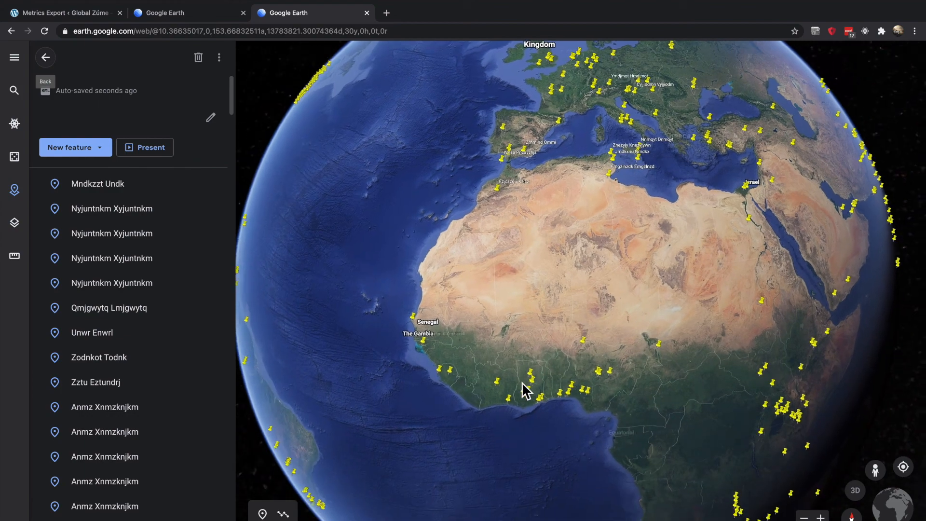
# - Examine the imported contact placemarks across Africa and Asia, including one in India's details, and return to the Metrics Export page
pyautogui.moveTo(739, 424); pyautogui.dragTo(524, 448)
pyautogui.moveTo(716, 400); pyautogui.dragTo(457, 392)
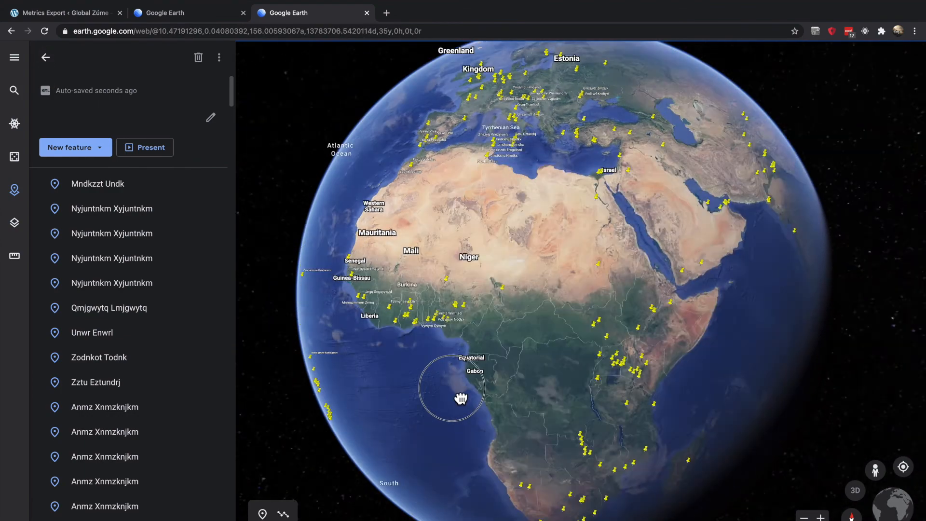
pyautogui.moveTo(695, 400); pyautogui.dragTo(459, 355)
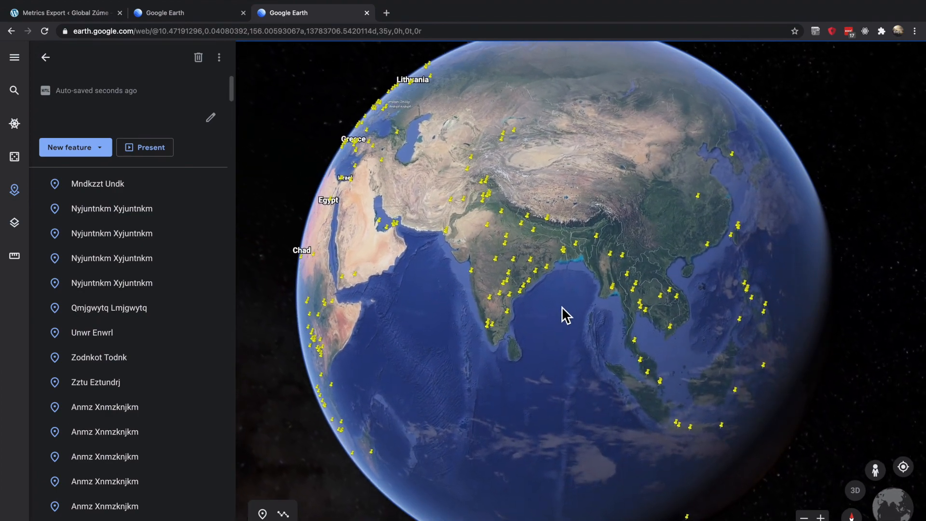
pyautogui.scroll(5, 565, 315)
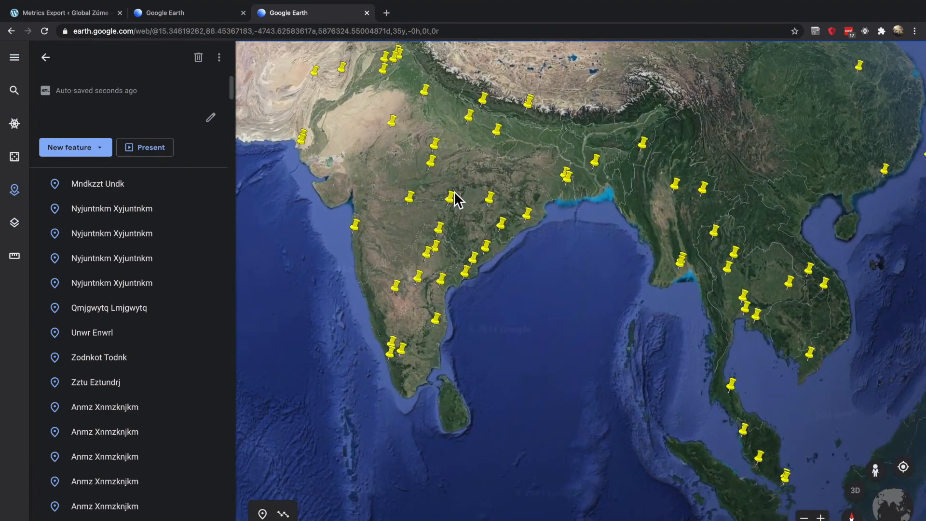
pyautogui.click(459, 206)
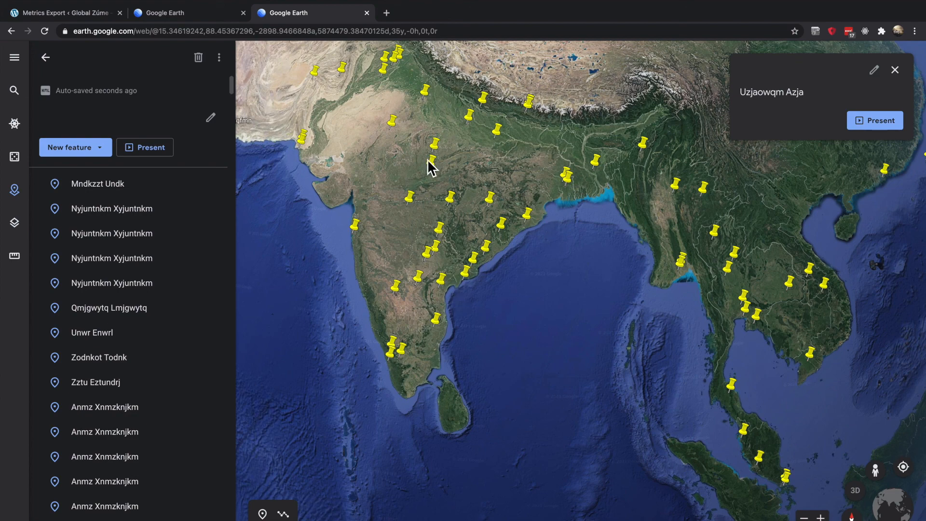
pyautogui.moveTo(437, 198); pyautogui.dragTo(474, 247)
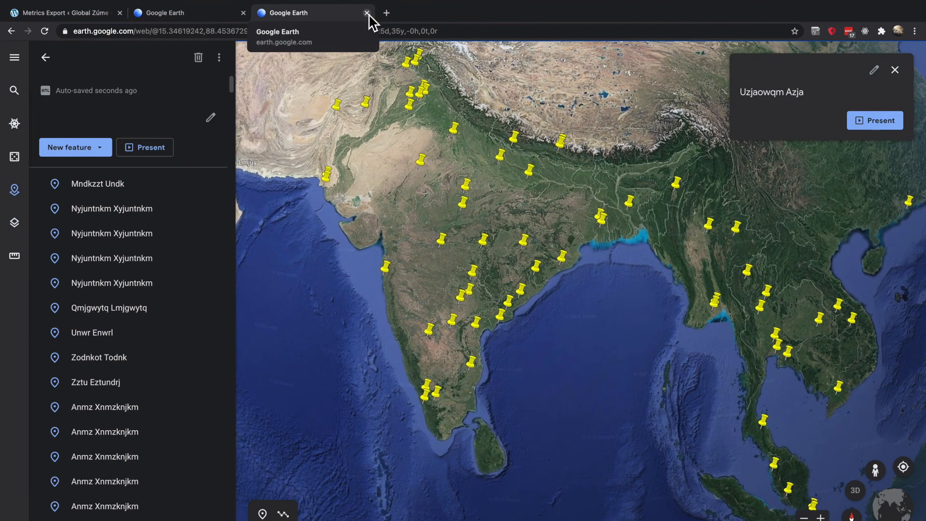
pyautogui.click(72, 12)
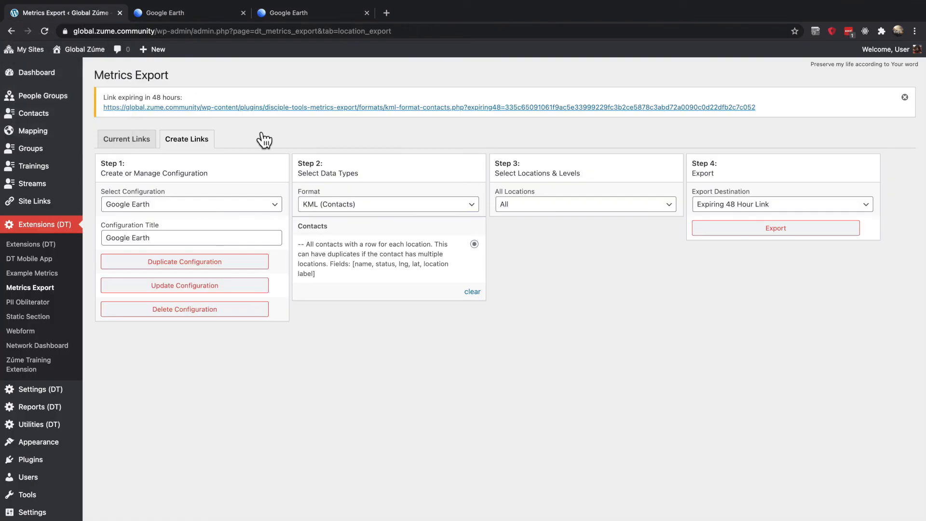